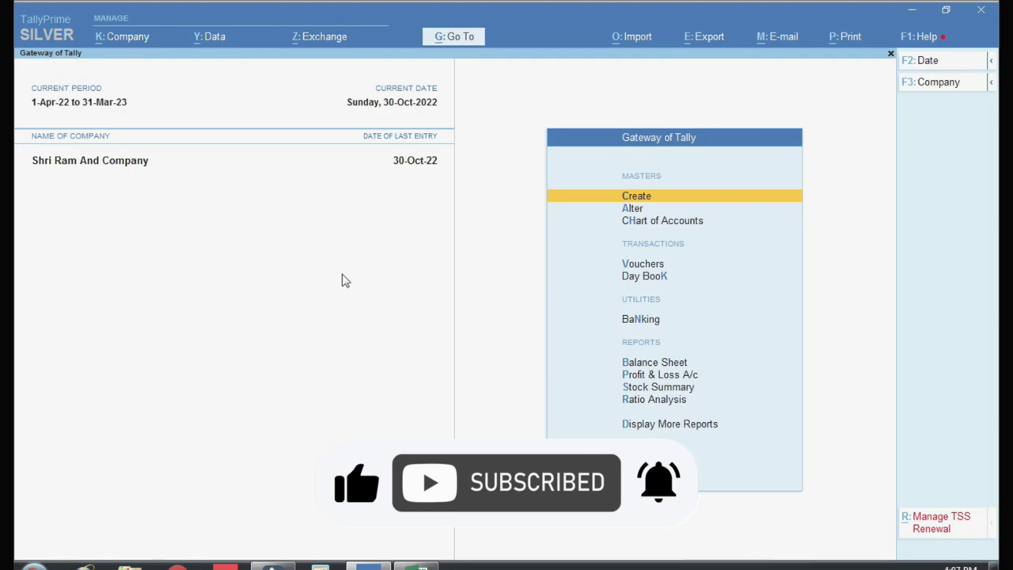
Step: Leave TallyPrime and bring the Excel workbook with the monthly SALE and EXPENSES table to the front
click(421, 566)
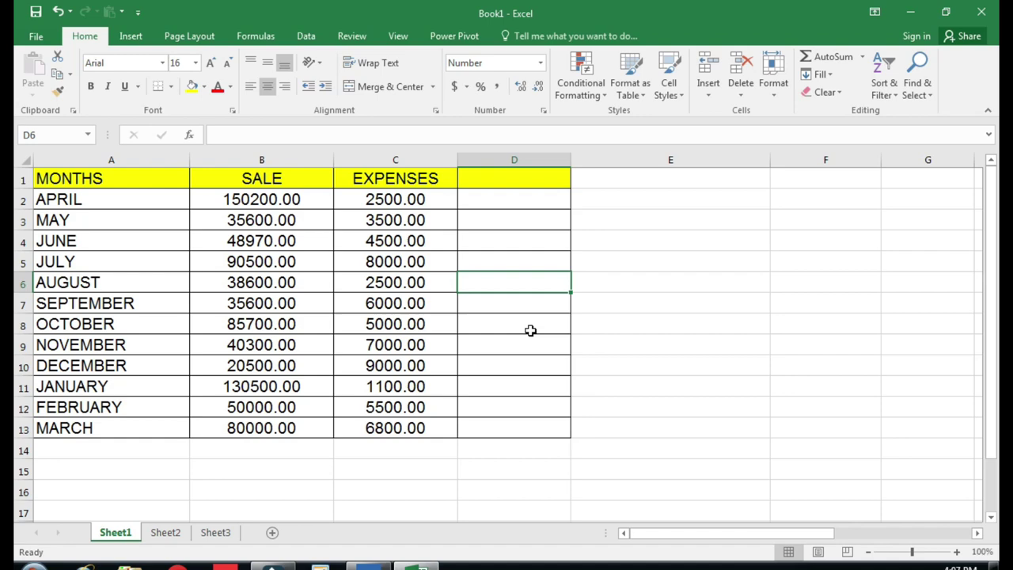
click(372, 565)
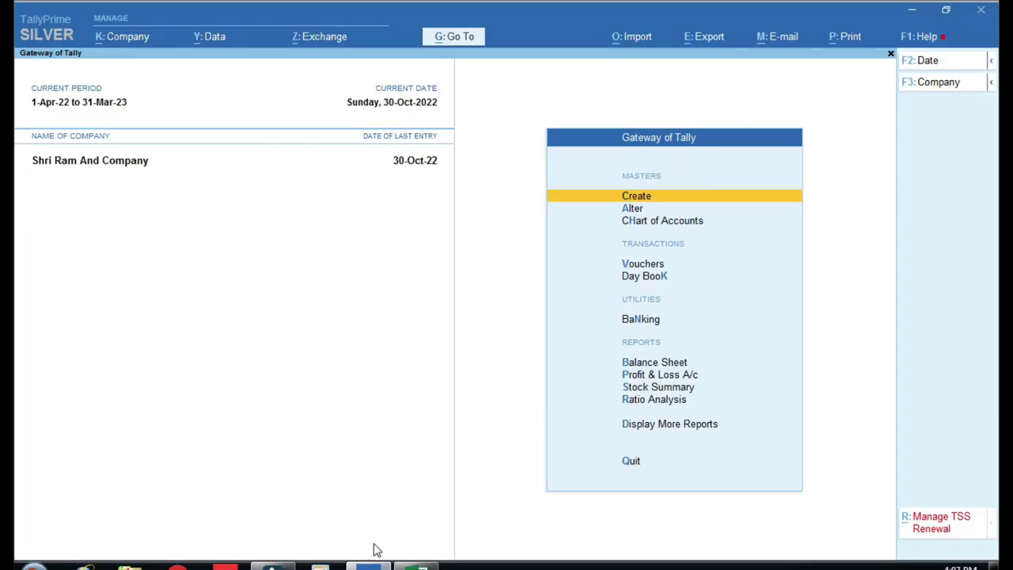
key(alt+Tab)
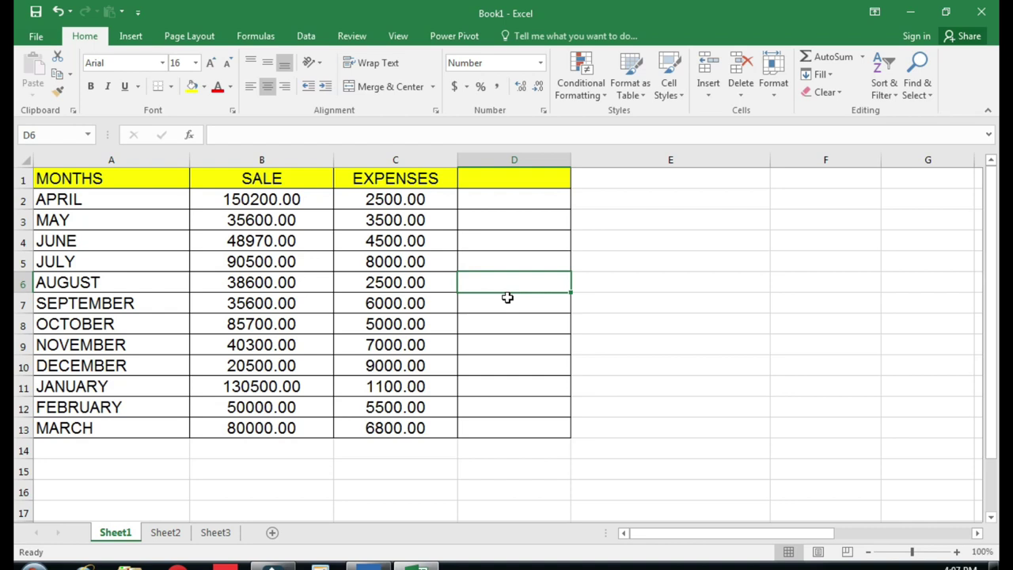
click(119, 181)
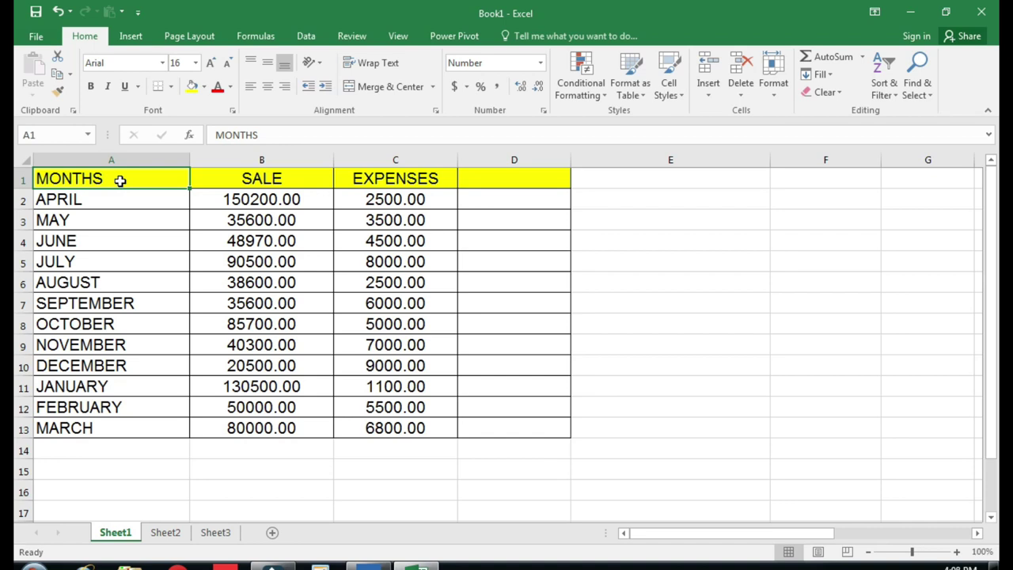
click(120, 201)
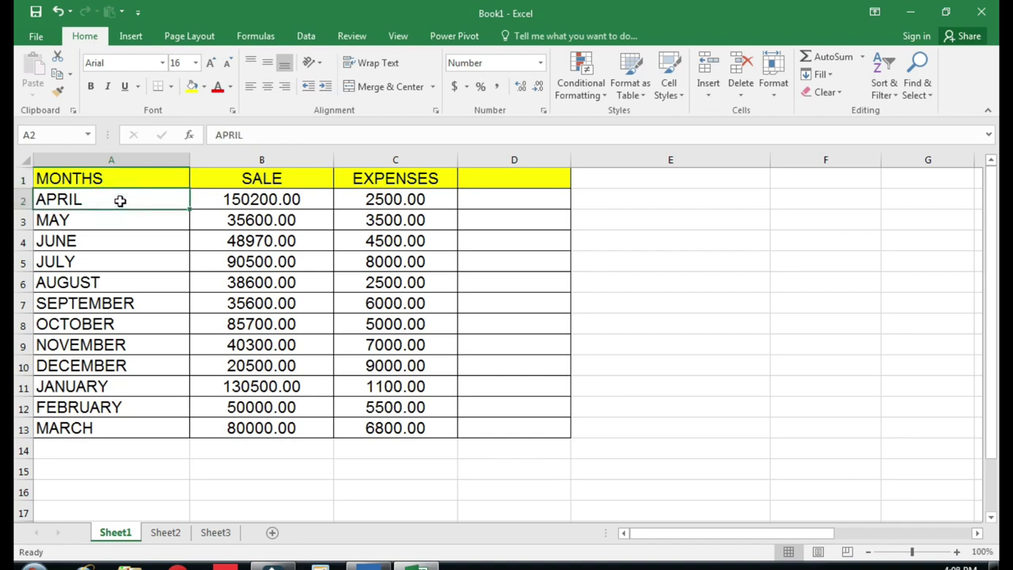
click(218, 448)
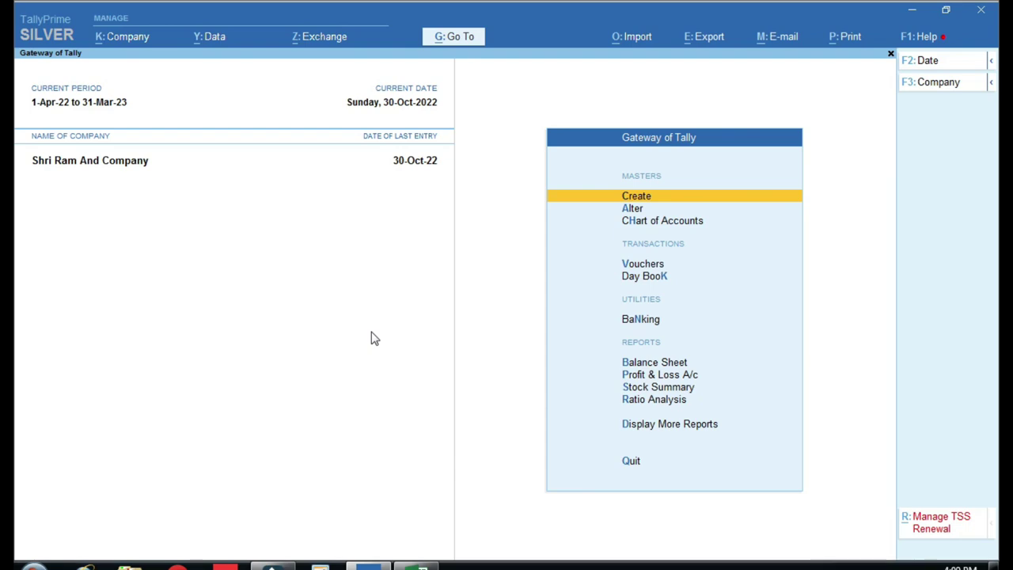
Step: Back in Excel, narrow column E and widen column F slightly
click(421, 562)
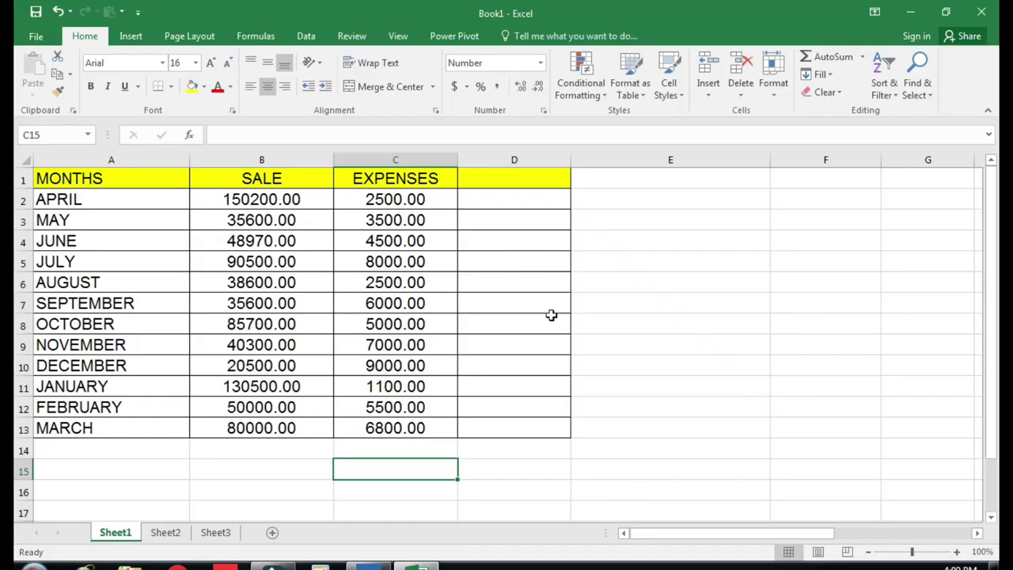
click(679, 228)
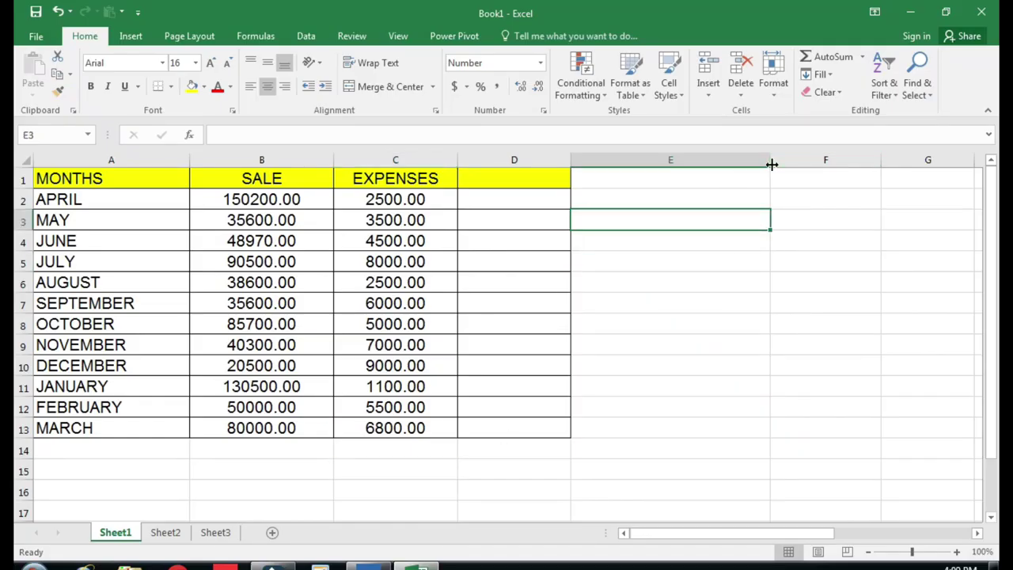
drag(770, 160, 700, 167)
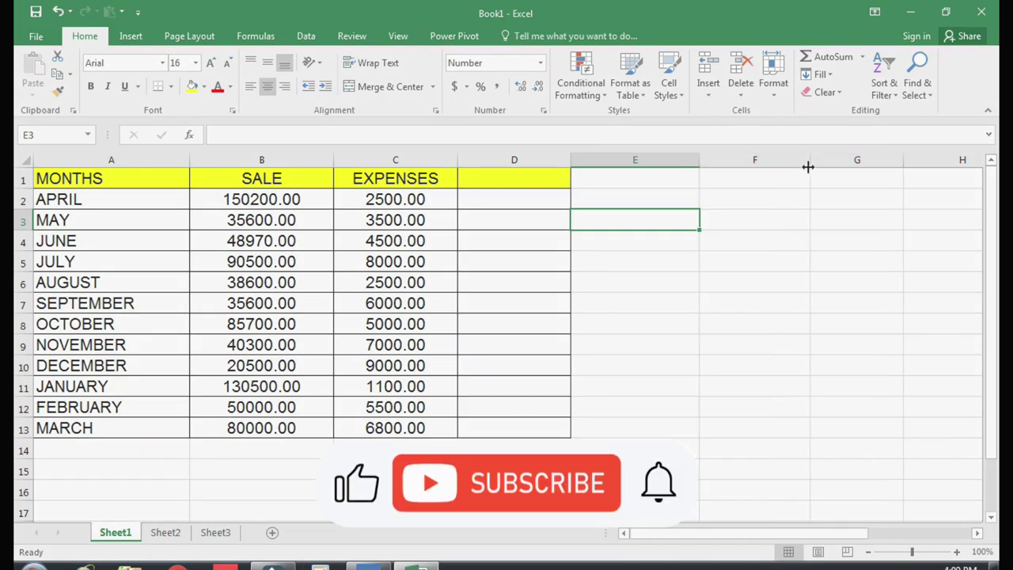
drag(807, 166, 843, 168)
Step: Enter 100 in F2 and 5 in F3, then select F4 for a result
click(797, 196)
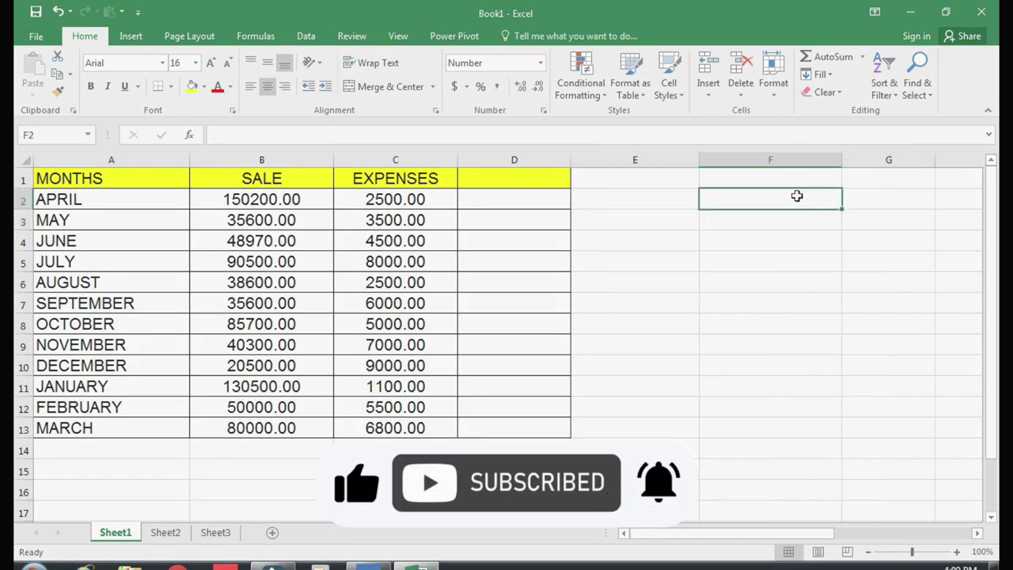
text(100)
key(Return)
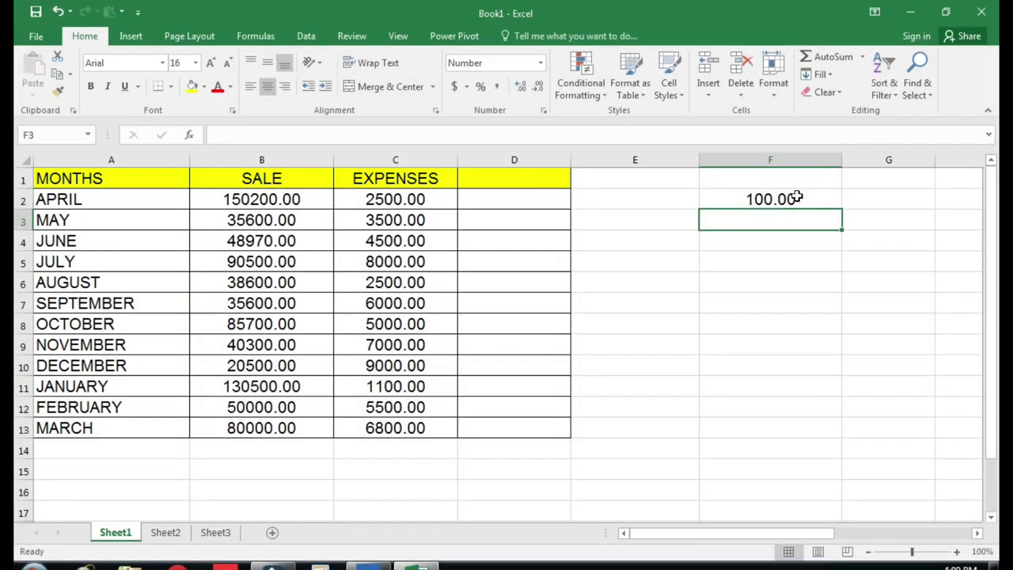
text(5)
key(Return)
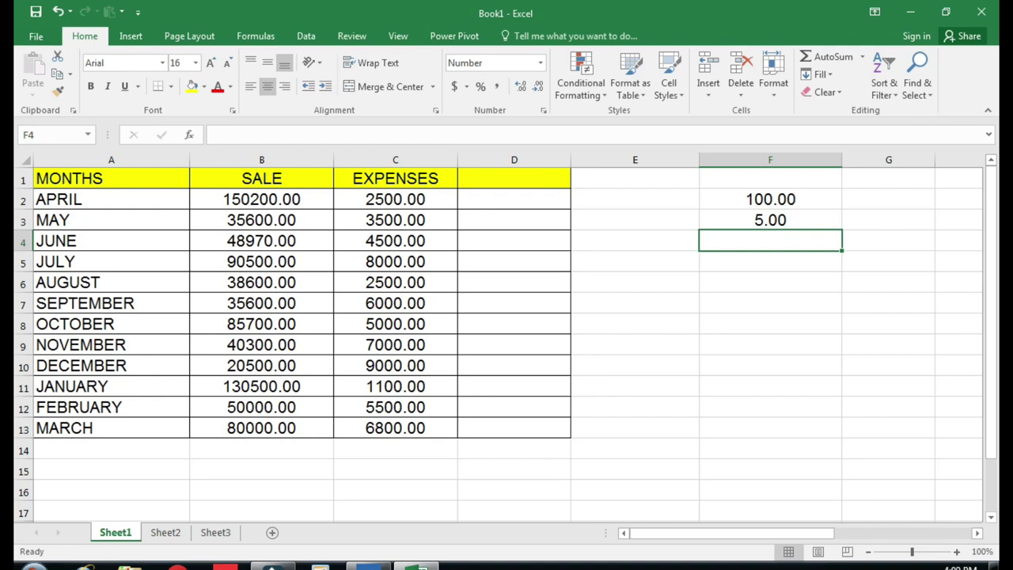
key(Up)
key(Up)
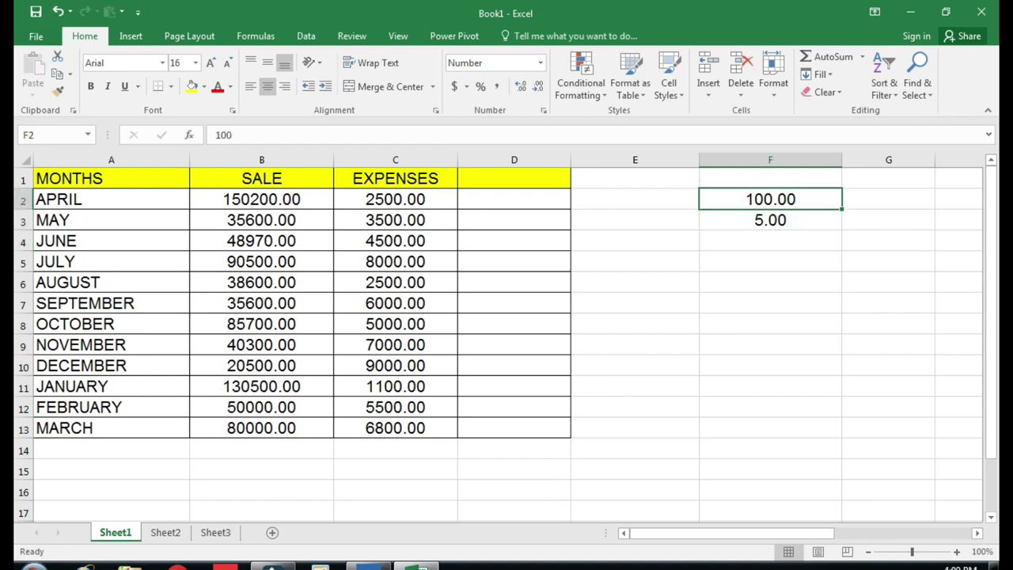
click(770, 220)
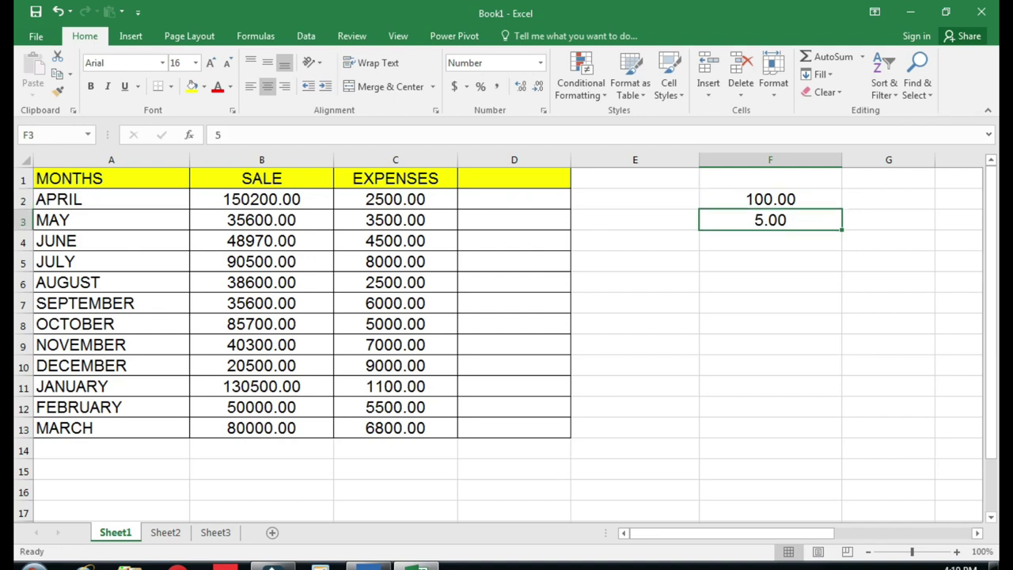
click(770, 241)
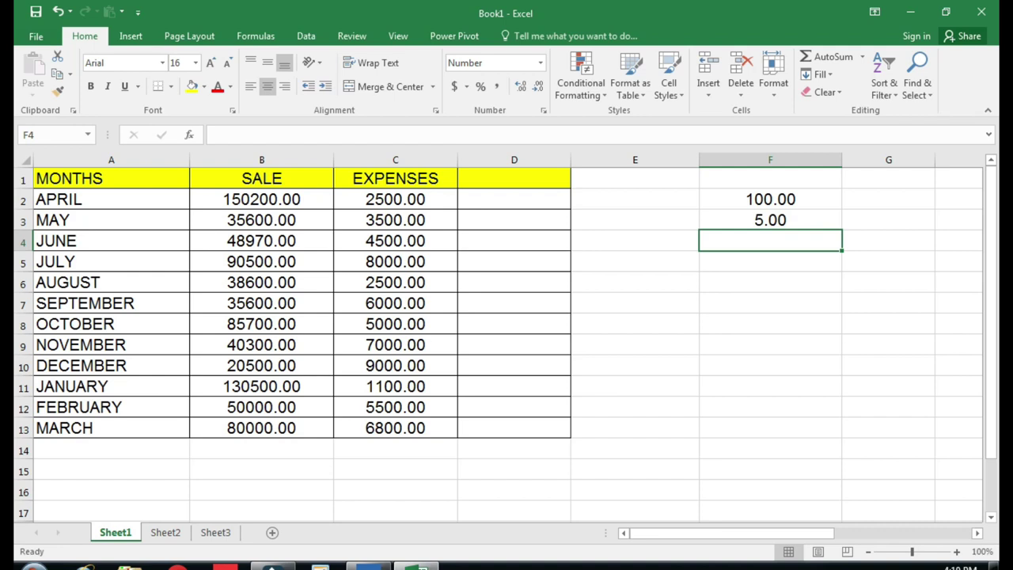
Step: Enter the formula =F2/F3 in F4, giving 20.00
text(=)
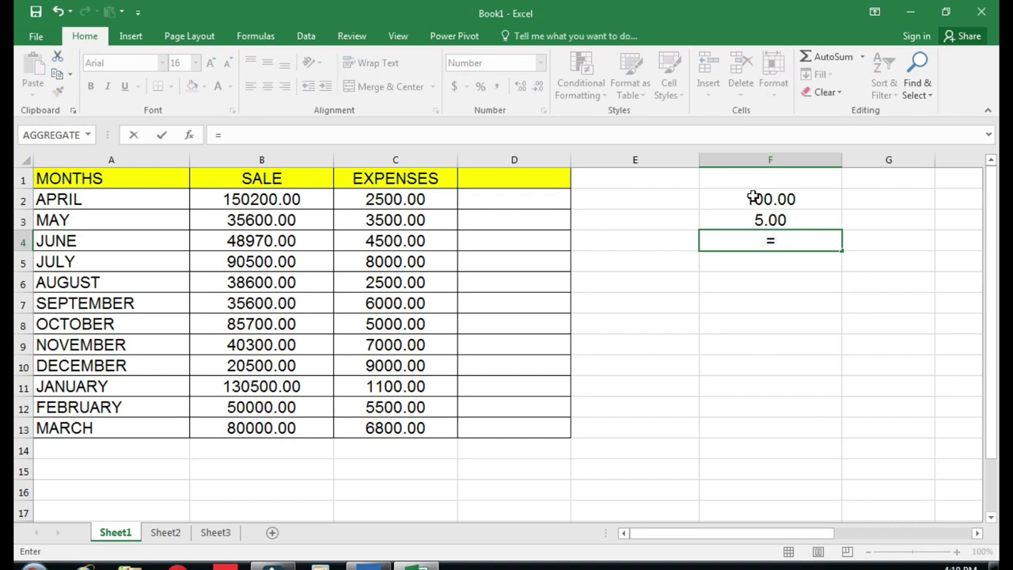
click(753, 197)
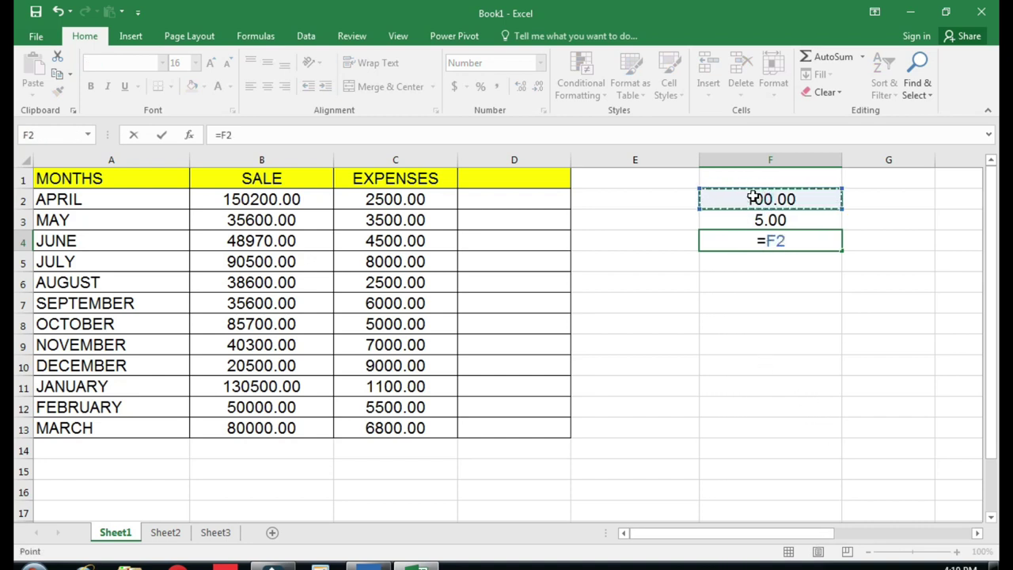
text(/)
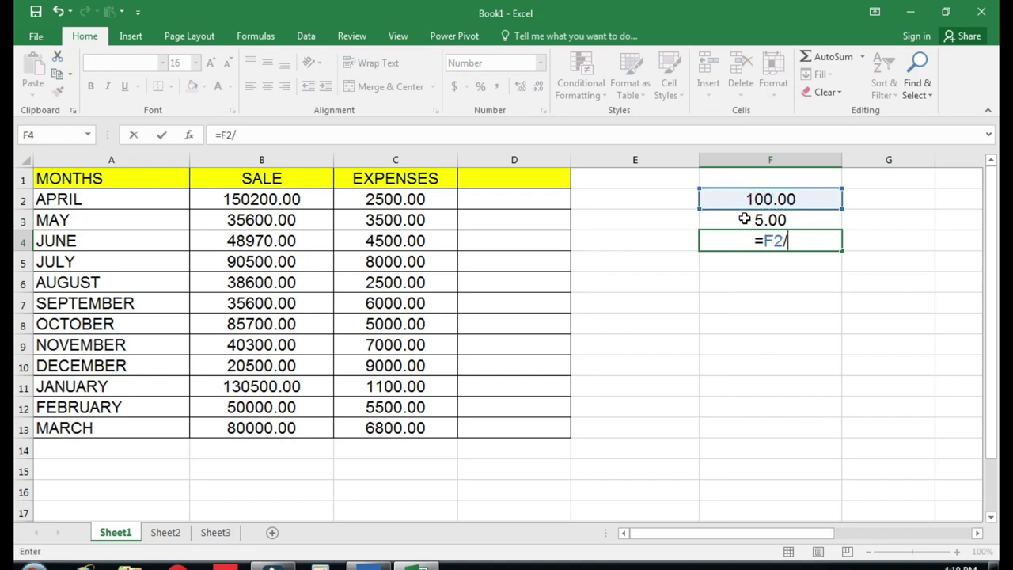
click(744, 219)
key(Return)
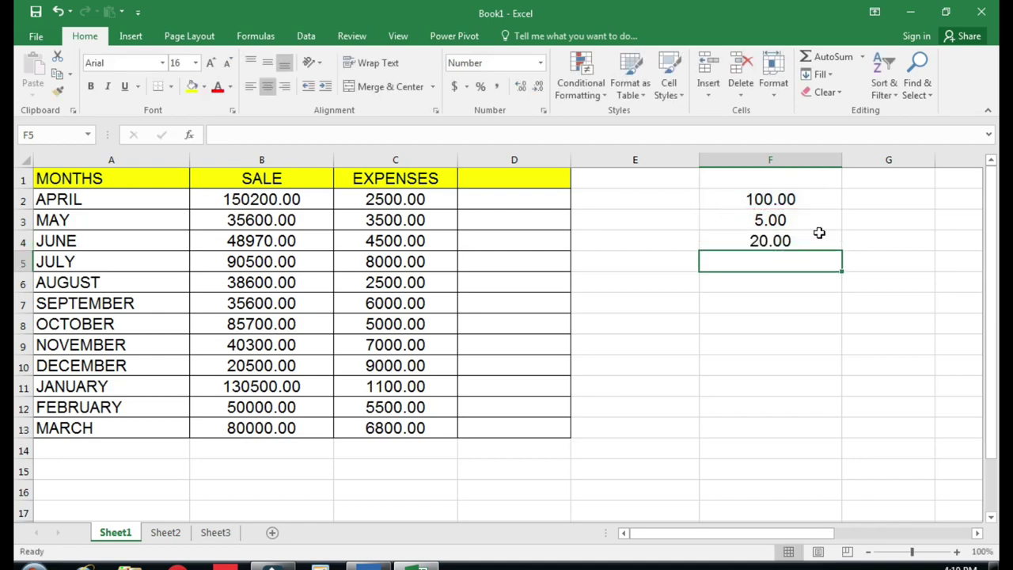
click(798, 240)
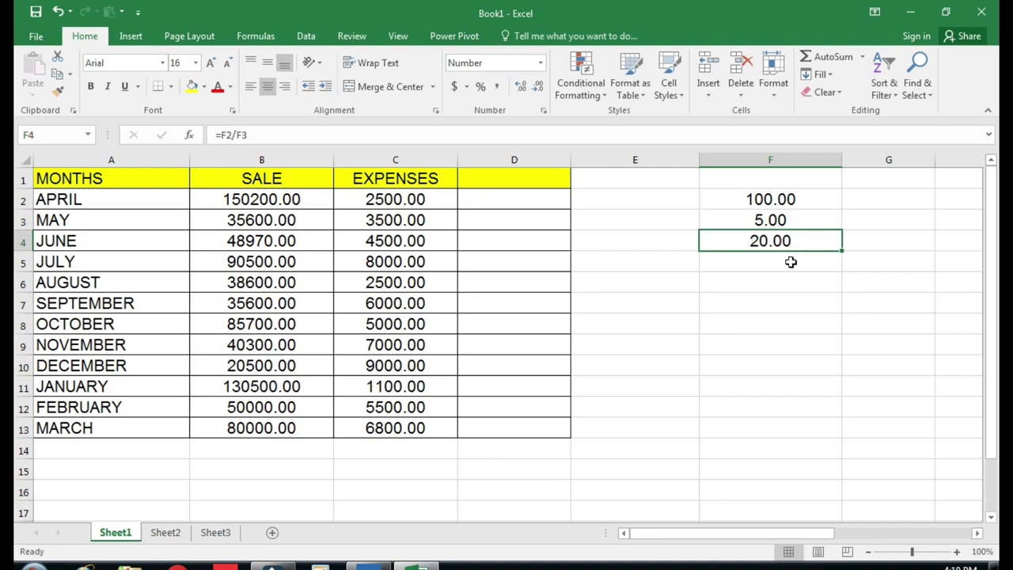
Step: Clear the test values from F2:F6 and widen the SALE column B
click(789, 278)
drag(785, 197, 790, 282)
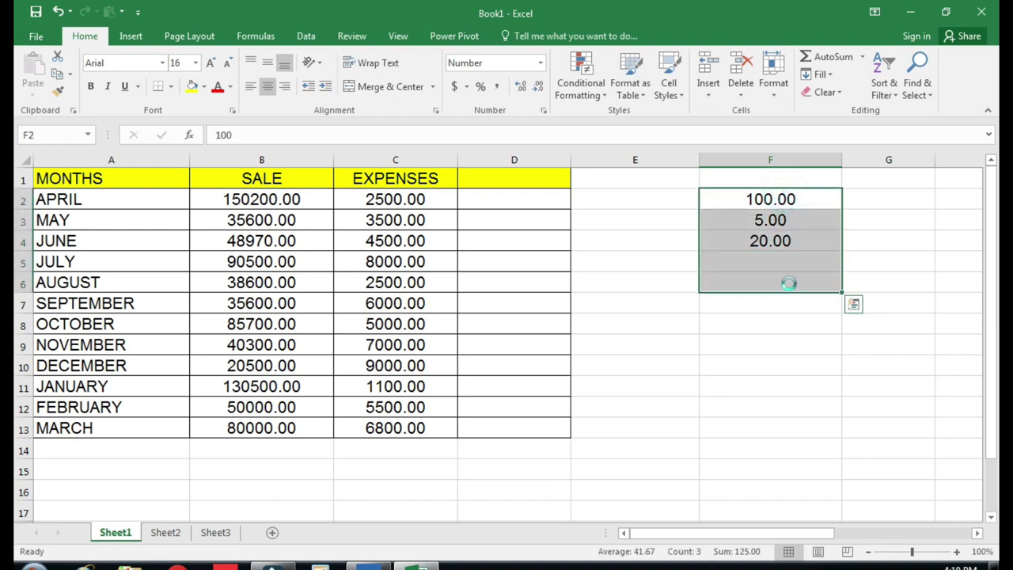
key(Delete)
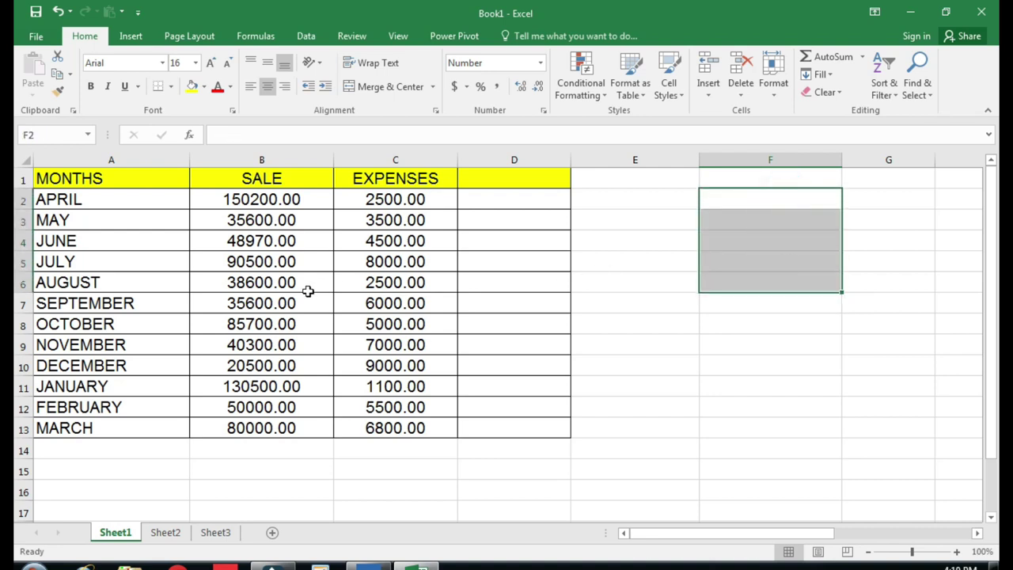
drag(333, 161, 346, 163)
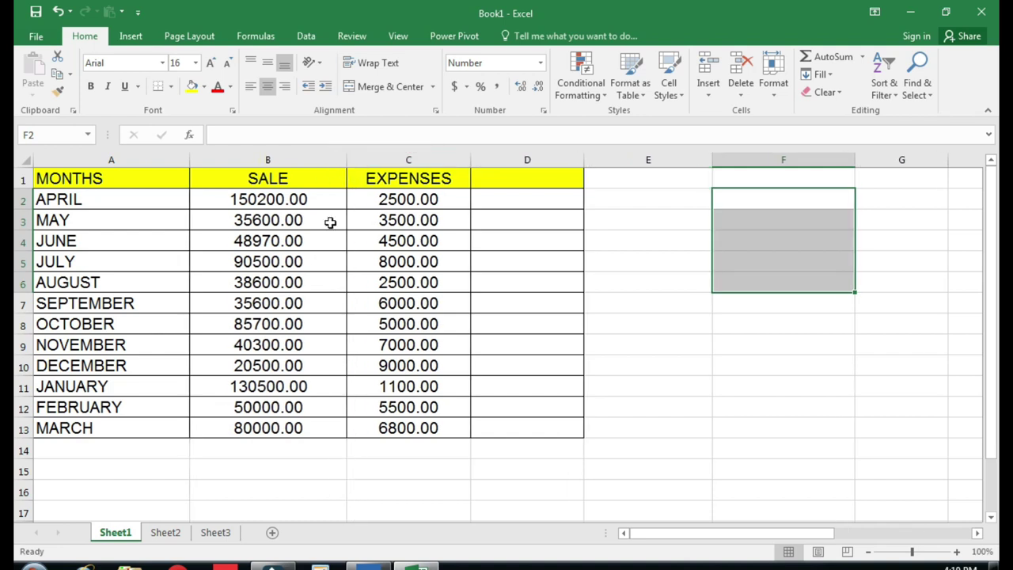
click(122, 198)
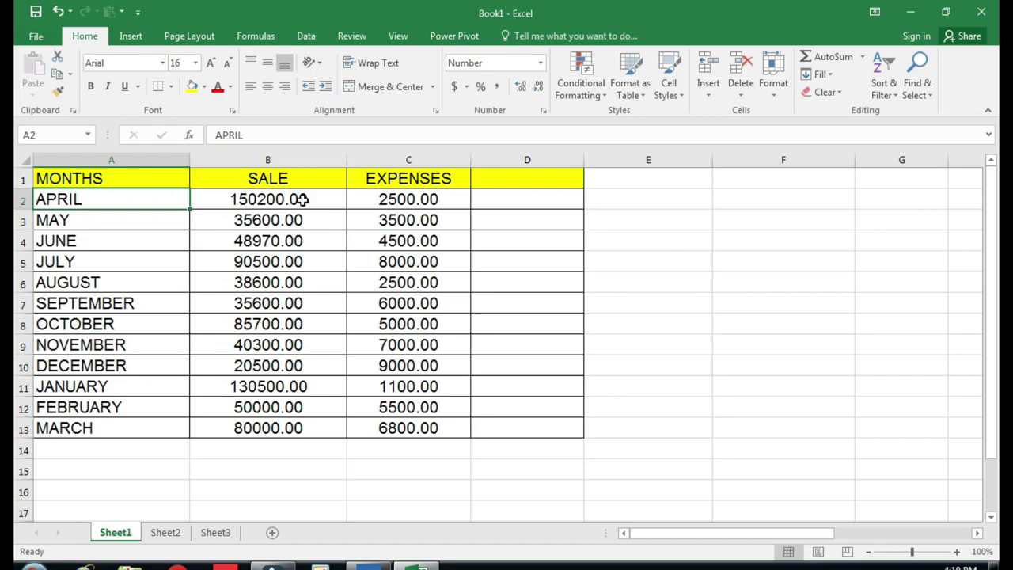
click(299, 199)
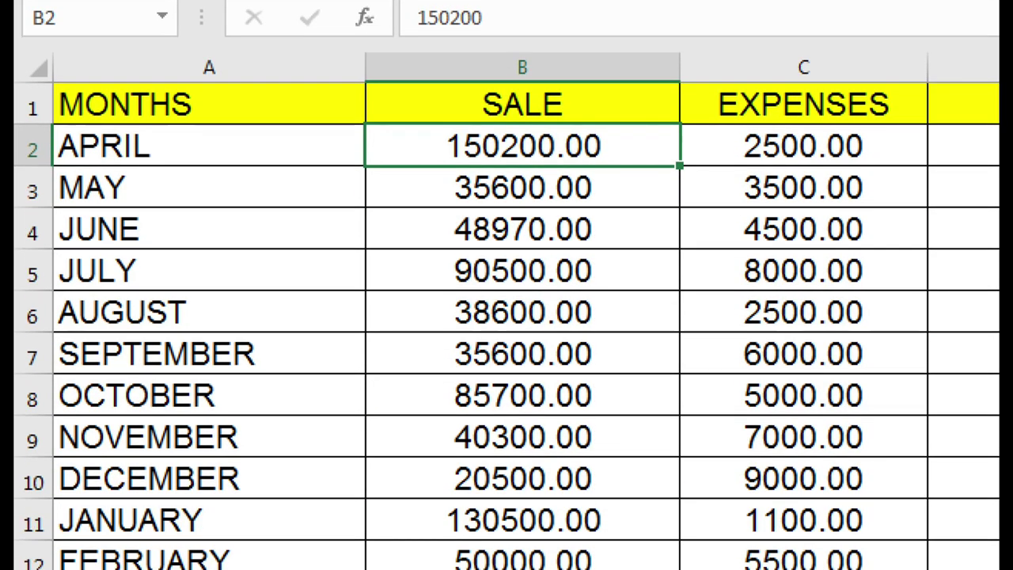
drag(375, 142, 446, 120)
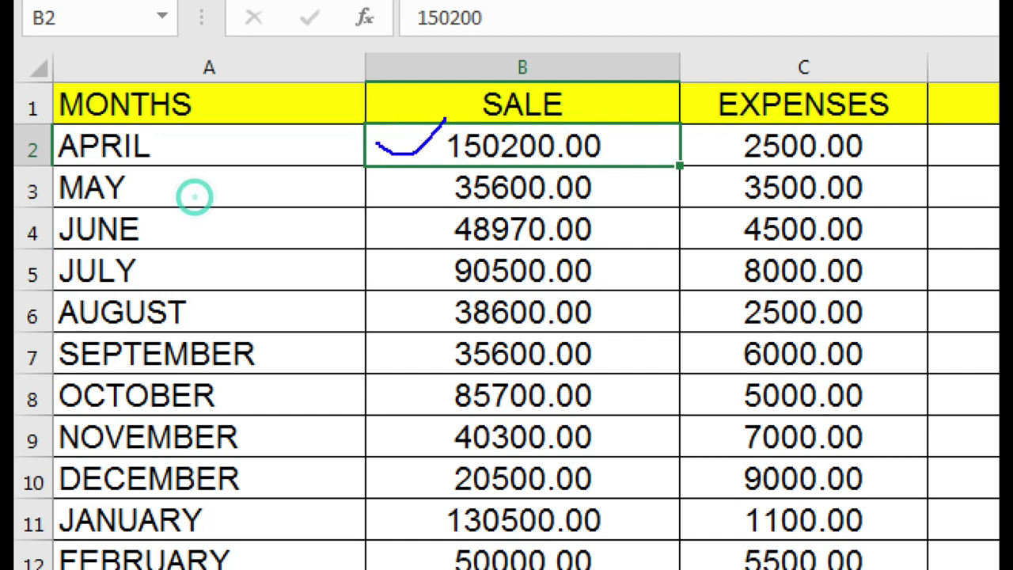
drag(385, 174, 450, 166)
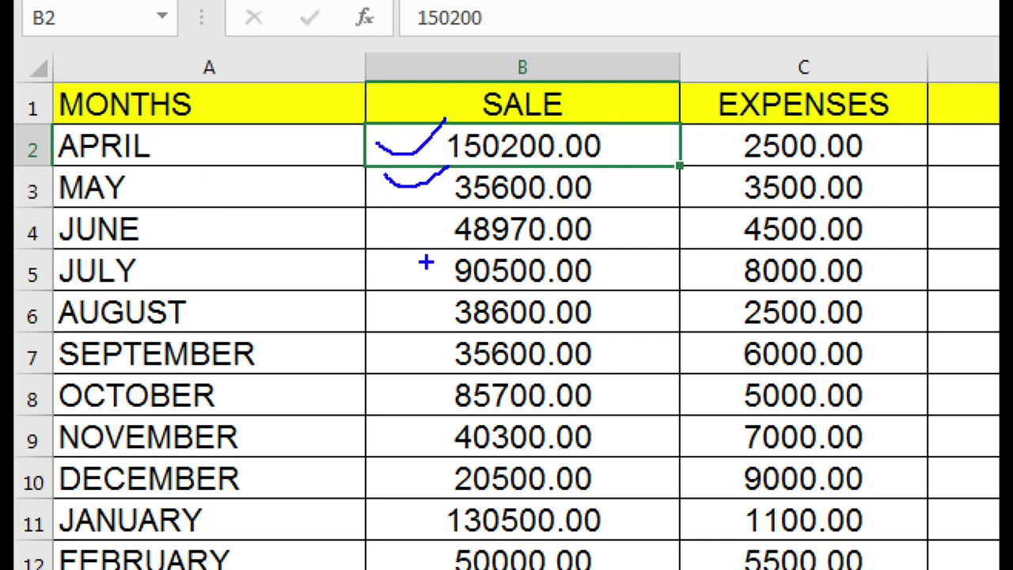
drag(392, 212, 440, 206)
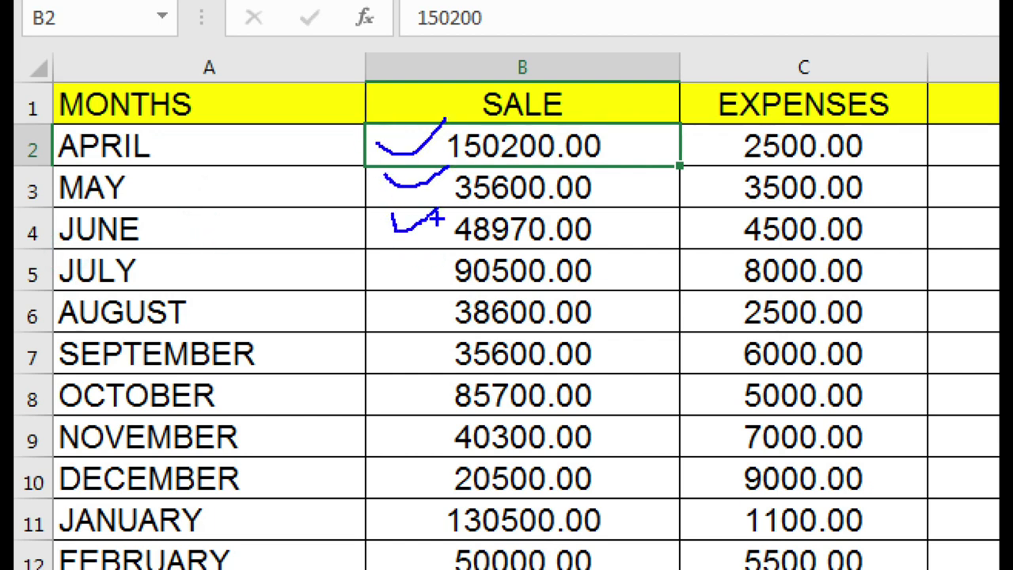
drag(380, 271, 466, 242)
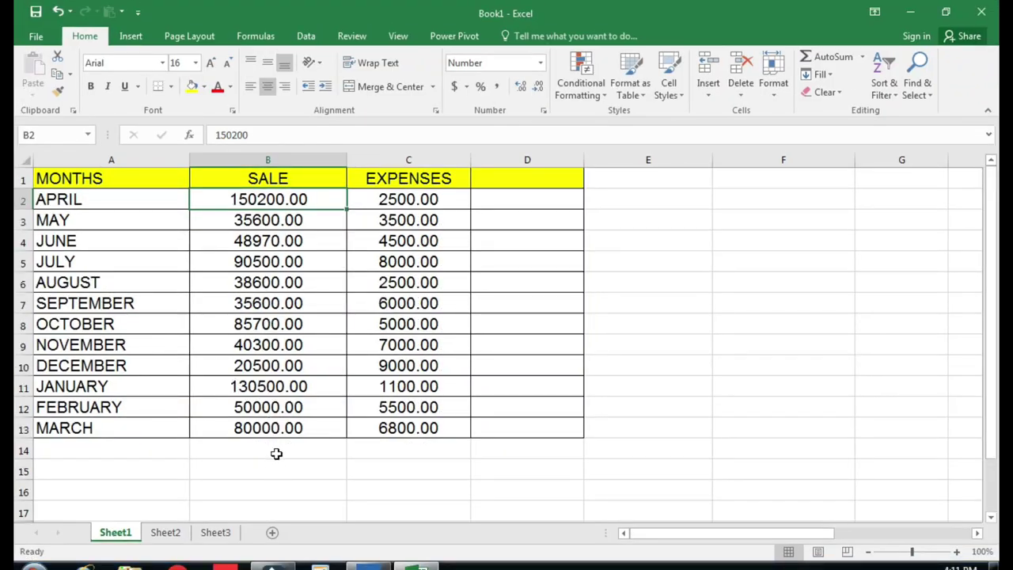
click(276, 451)
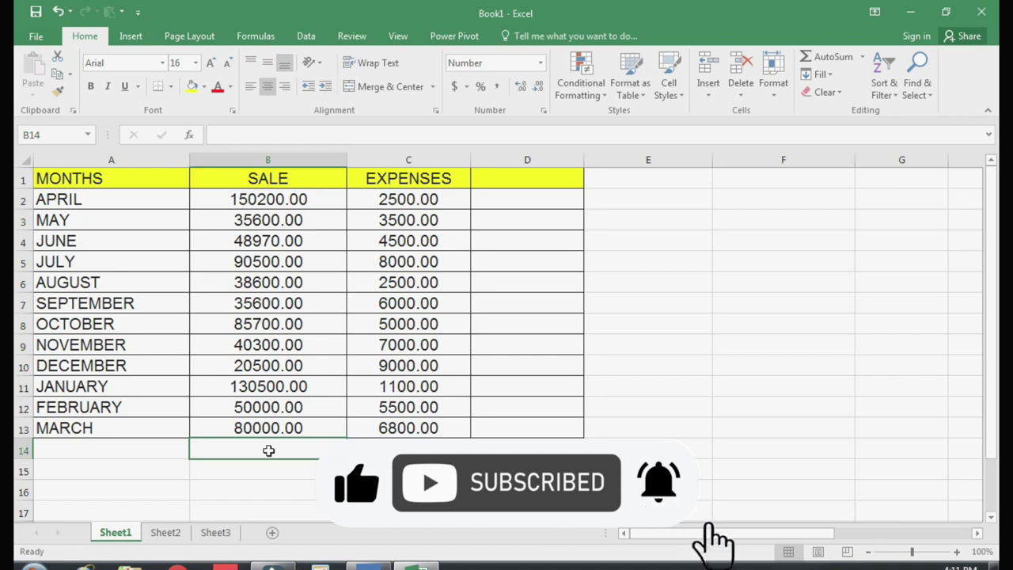
click(306, 489)
click(272, 448)
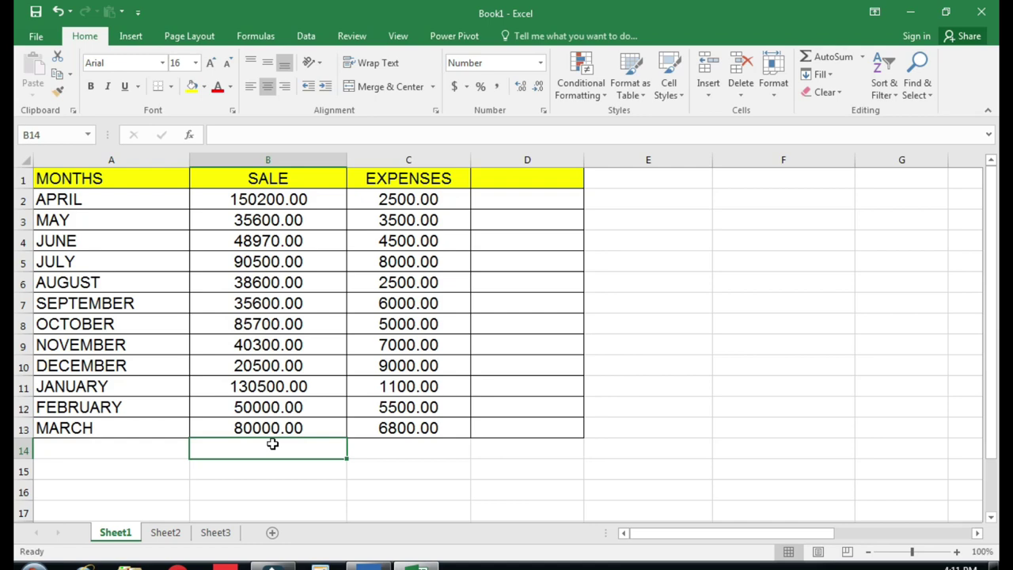
click(414, 470)
scroll(300, 441, down, 1)
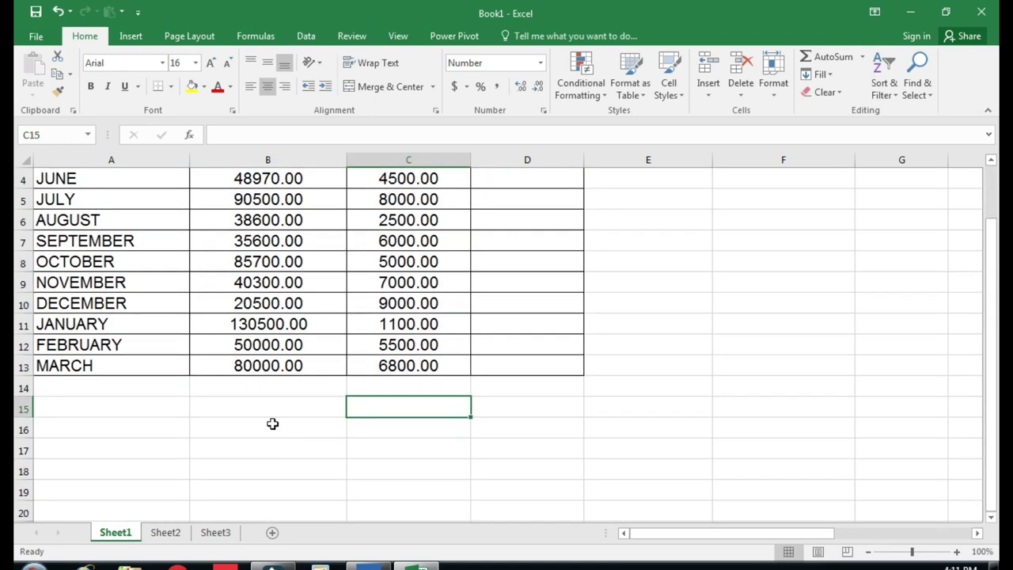
click(265, 388)
scroll(264, 387, up, 1)
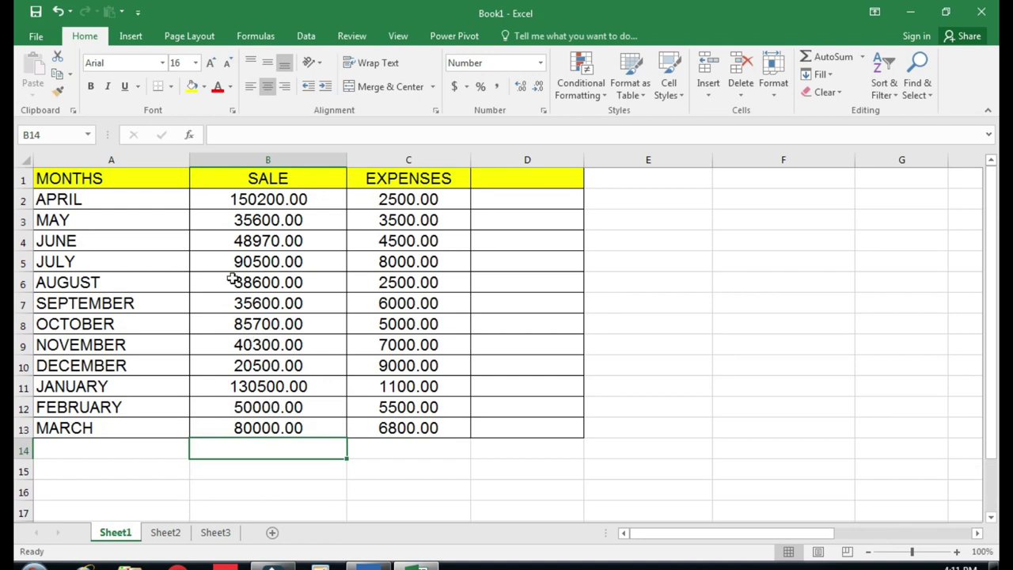
drag(218, 199, 217, 427)
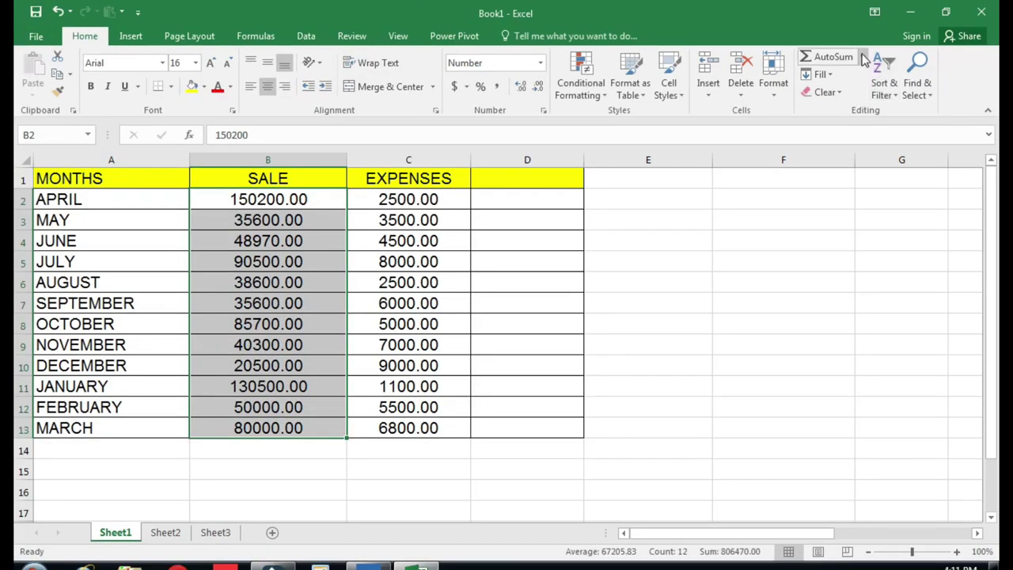
click(863, 57)
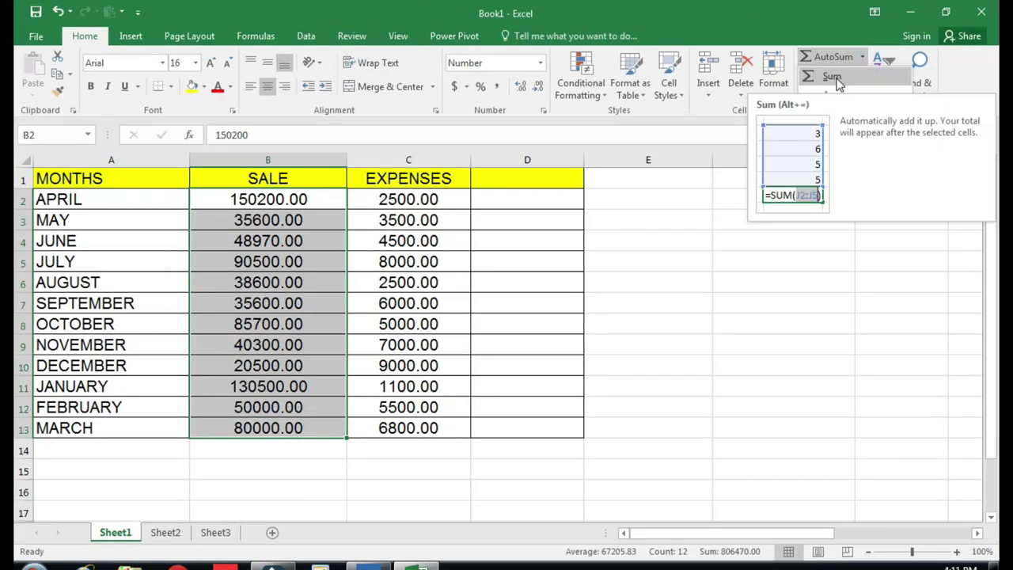
click(837, 82)
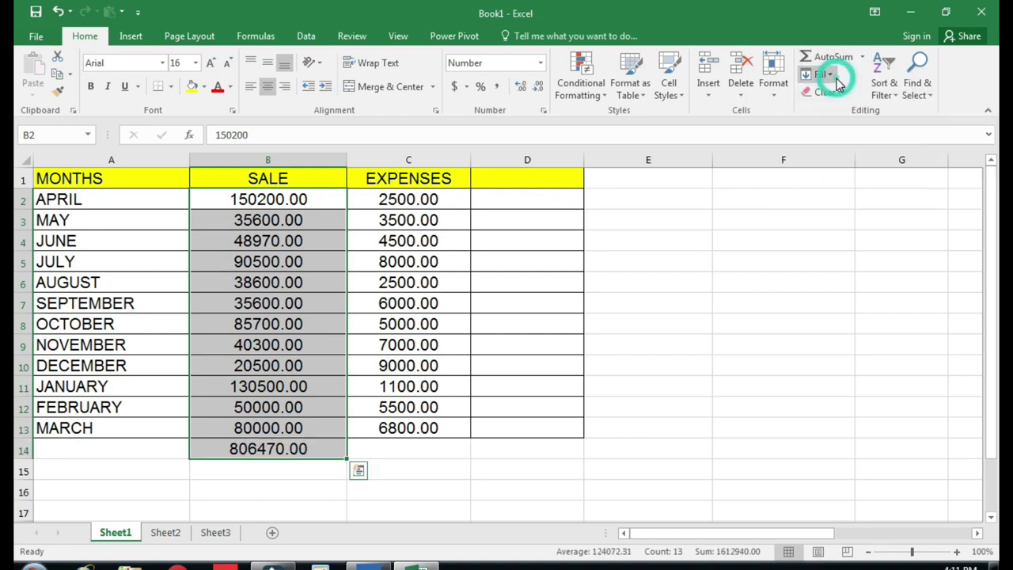
click(422, 471)
click(282, 451)
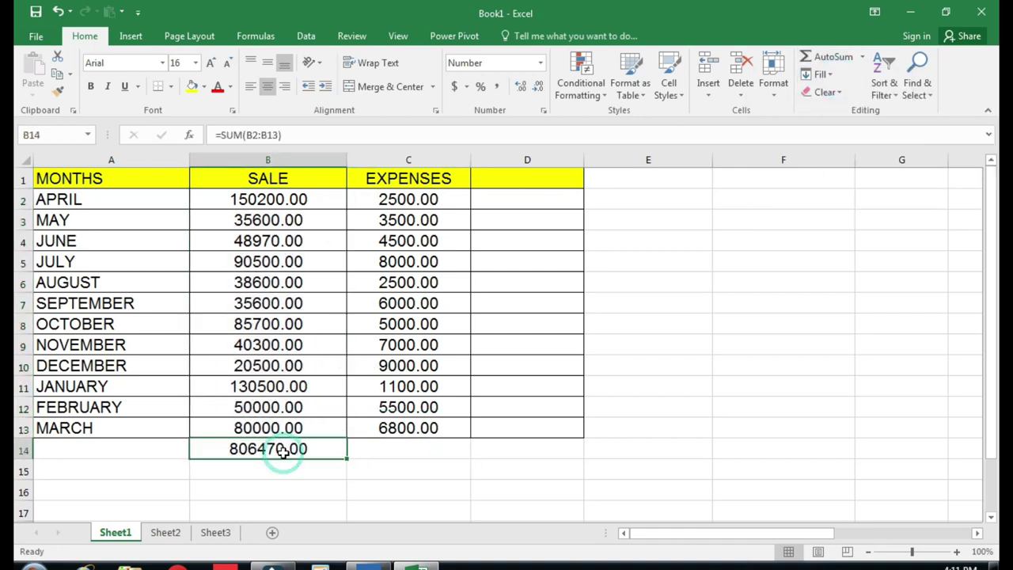
click(166, 485)
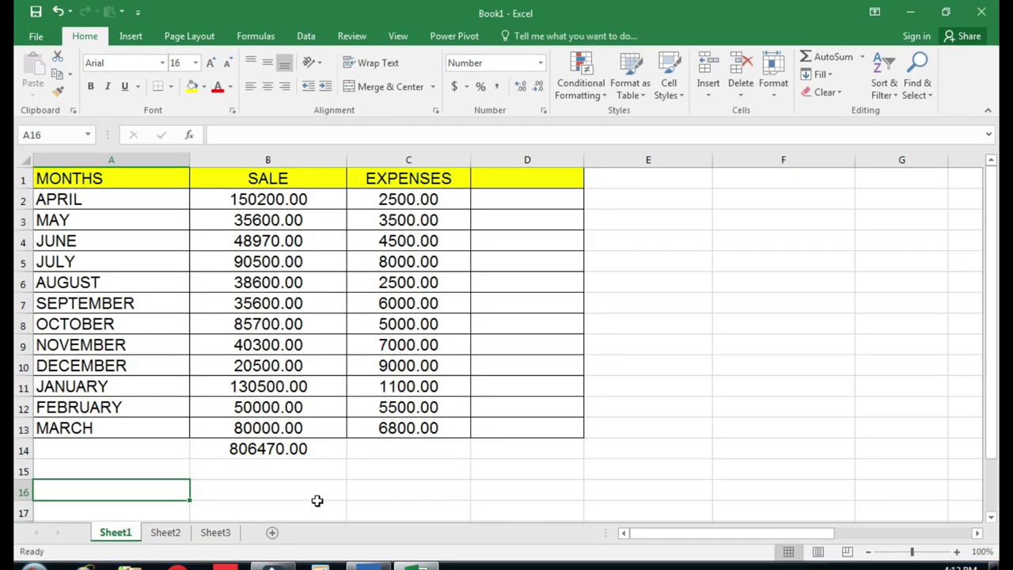
click(362, 468)
key(Up)
key(Left)
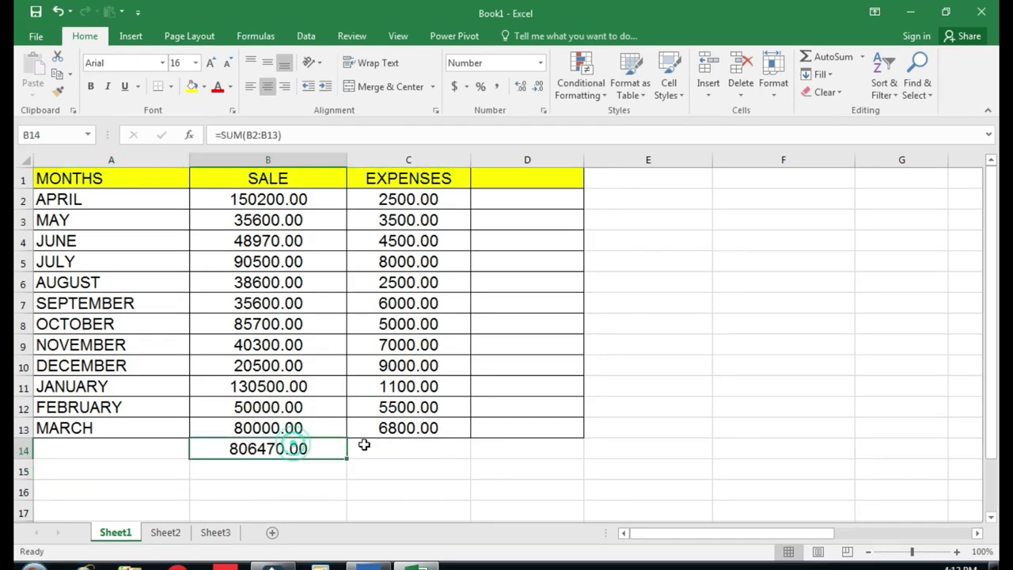
key(Delete)
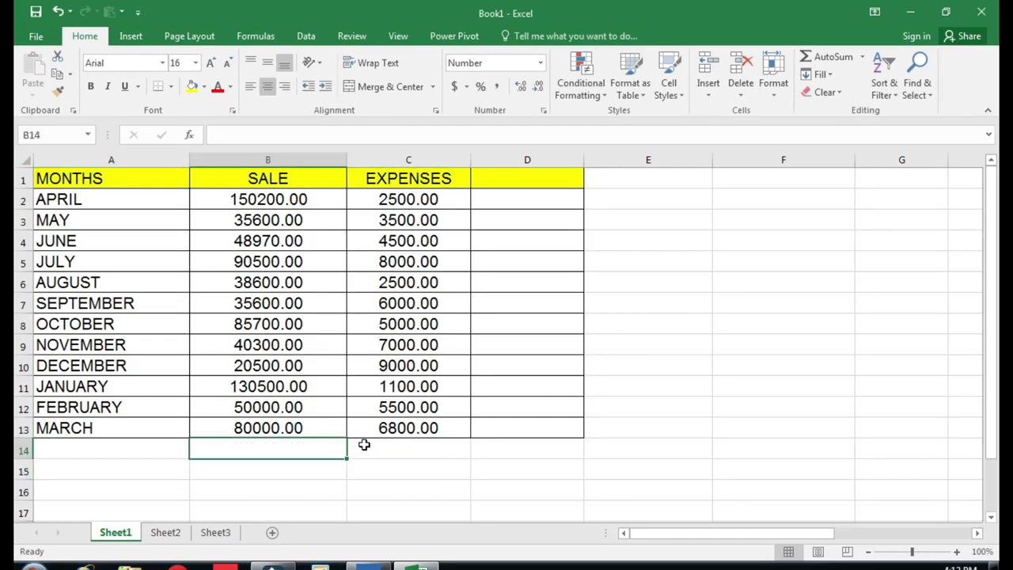
click(379, 486)
Step: AutoSum the sales into B14 with =SUM(B2:B13), giving 806470.00
click(300, 443)
key(alt)
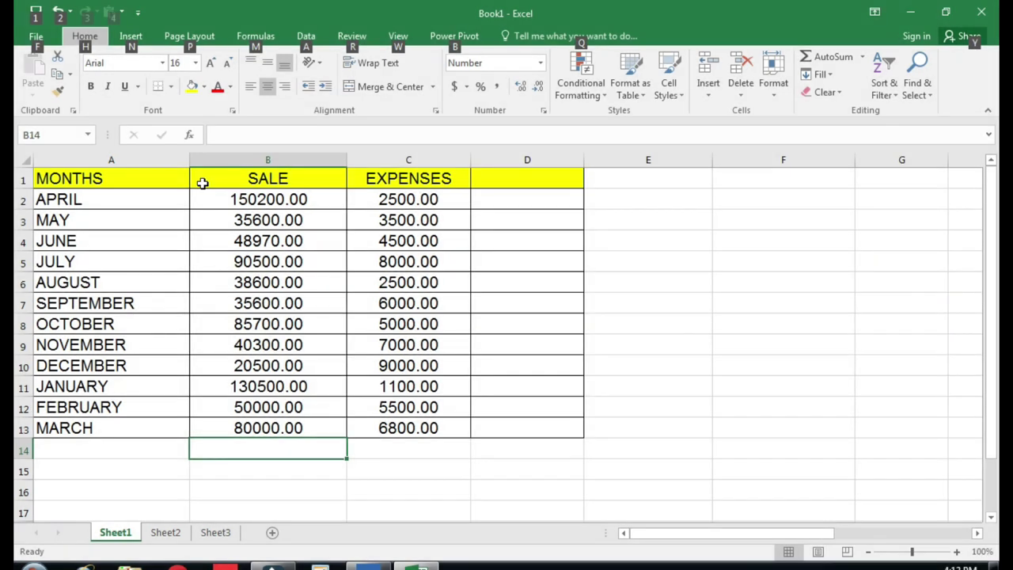
click(293, 471)
click(284, 449)
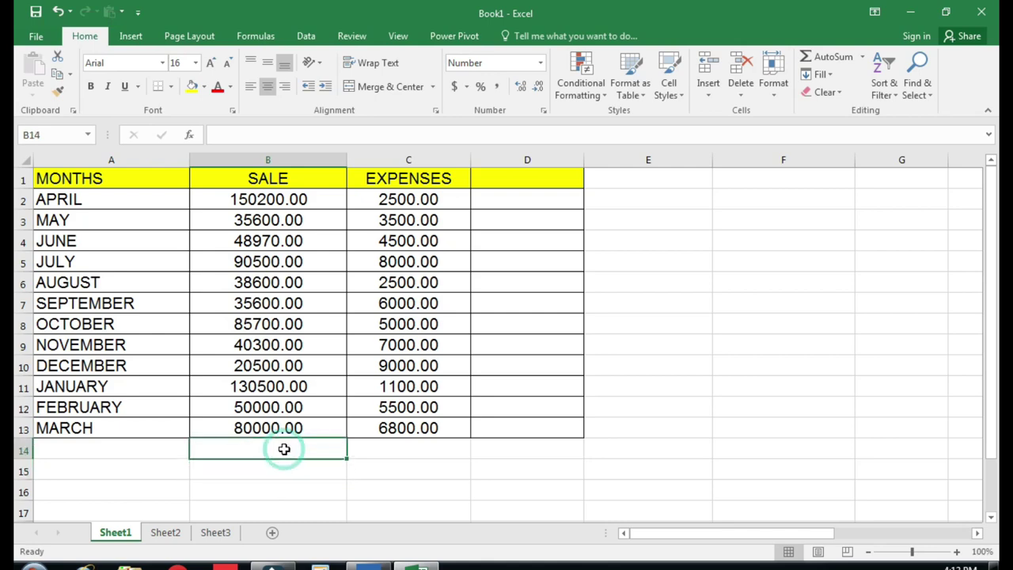
key(alt+equal)
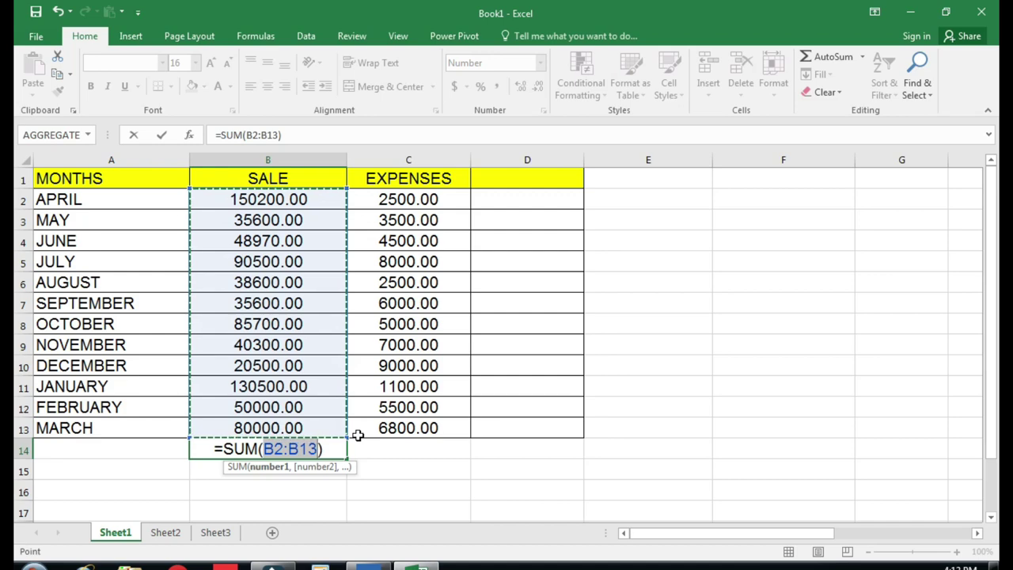
key(Return)
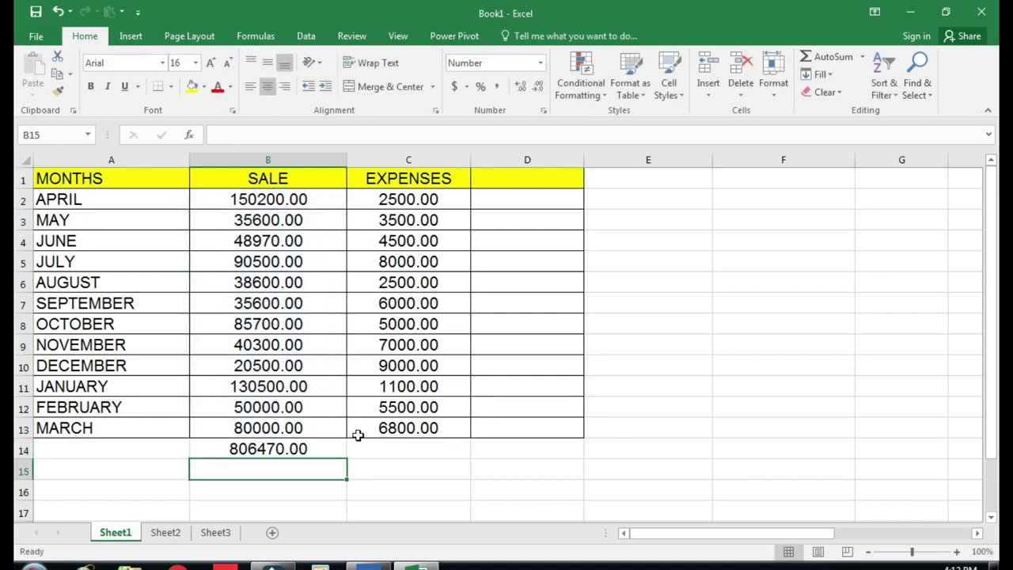
Step: Label cell A14 as TOTAL
scroll(358, 435, down, 2)
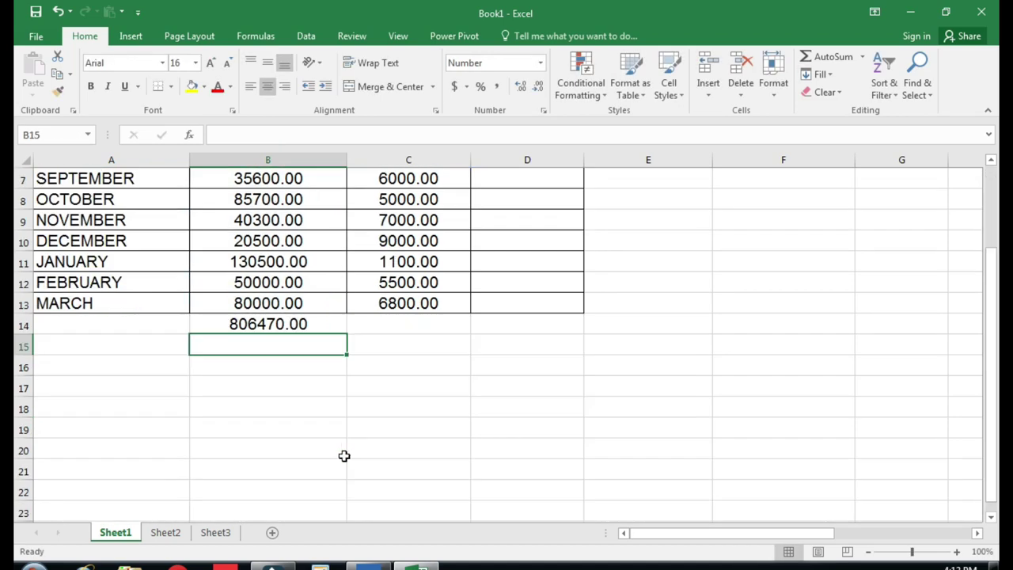
click(140, 321)
text(to)
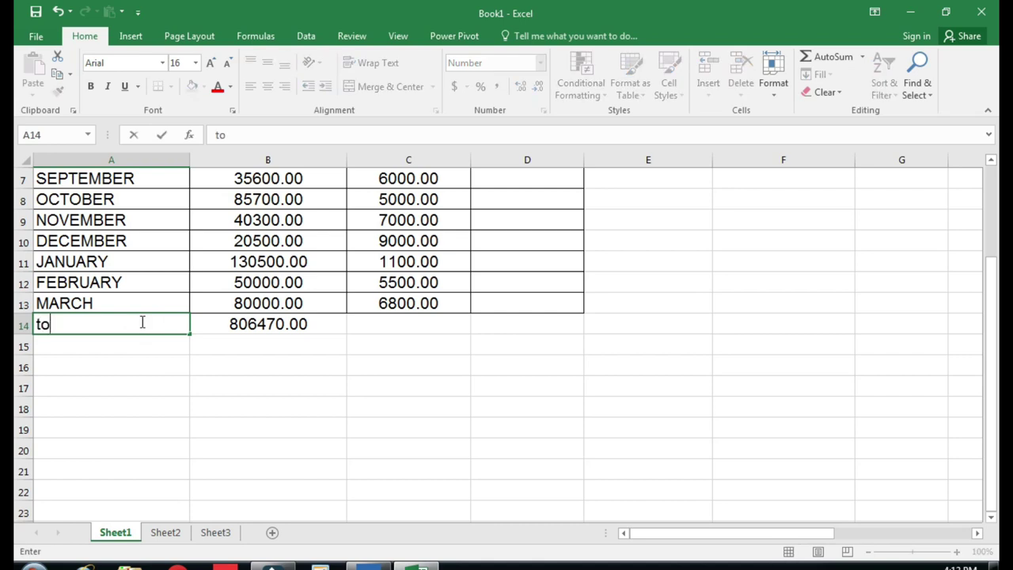
key(BackSpace)
key(BackSpace)
text(TOTAL)
key(Return)
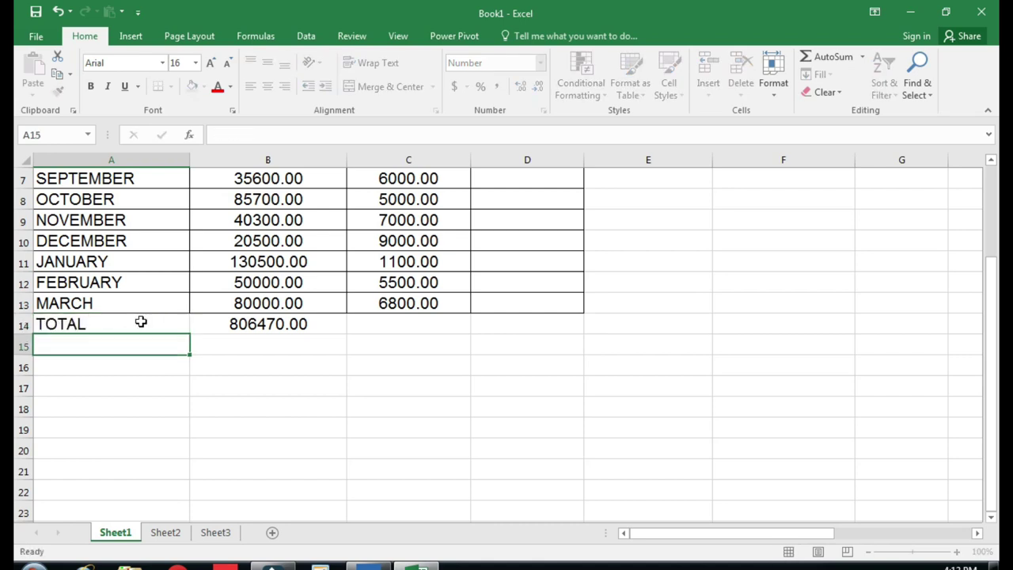
click(248, 326)
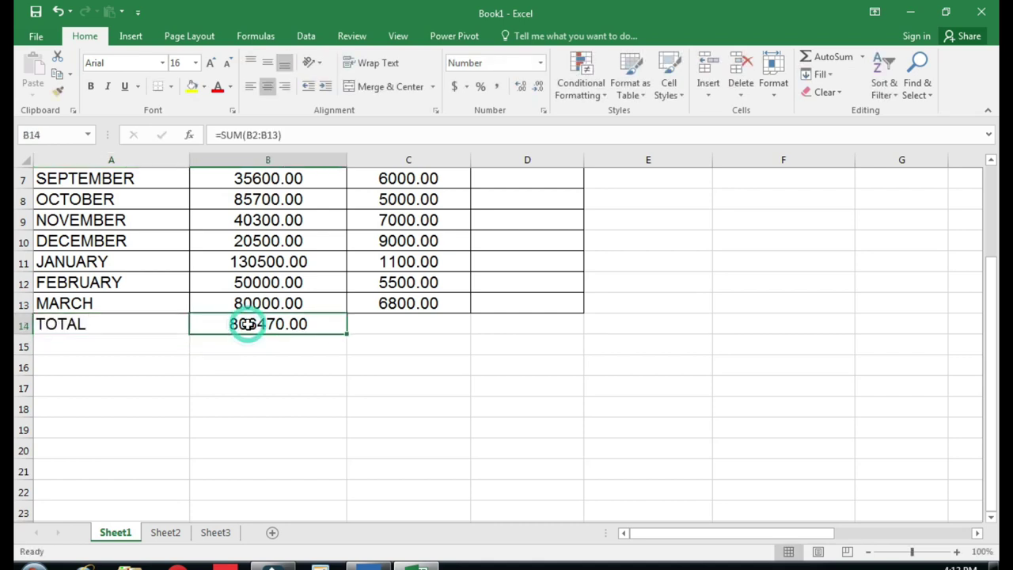
Step: Give the 806470.00 sales total in B14 a yellow fill
click(192, 85)
click(261, 349)
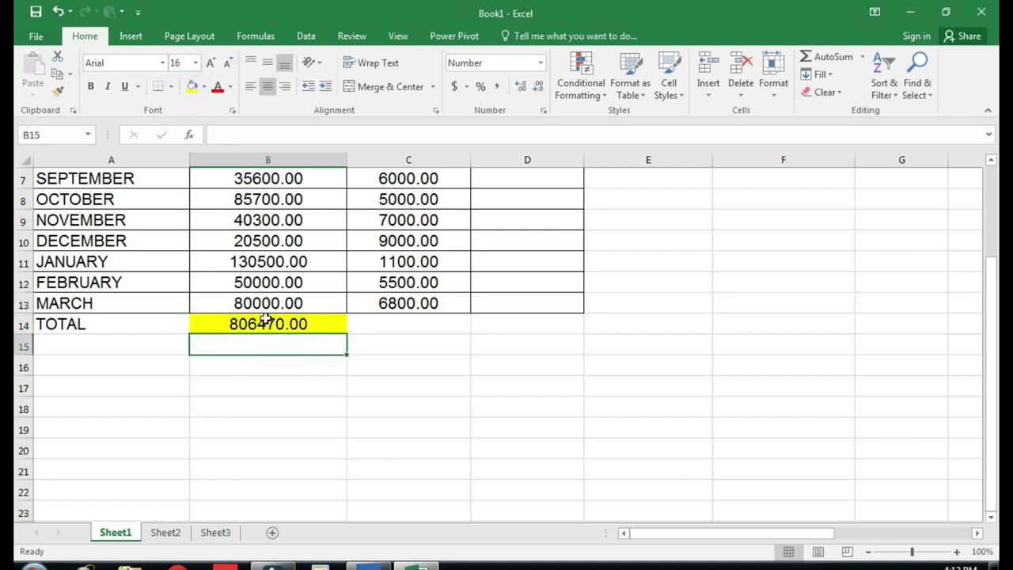
click(265, 320)
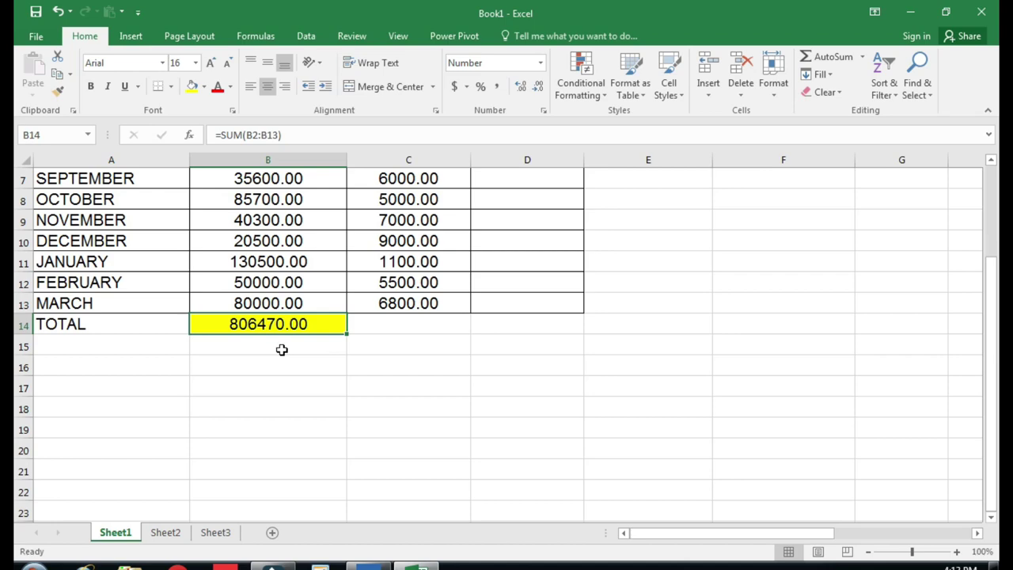
click(282, 348)
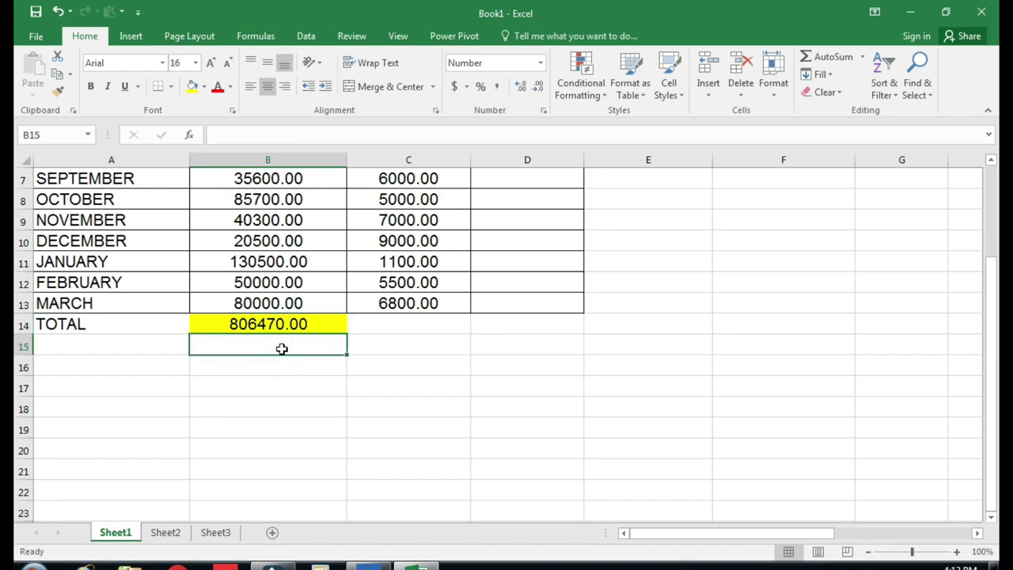
scroll(282, 348, up, 1)
scroll(279, 372, up, 1)
scroll(274, 395, down, 1)
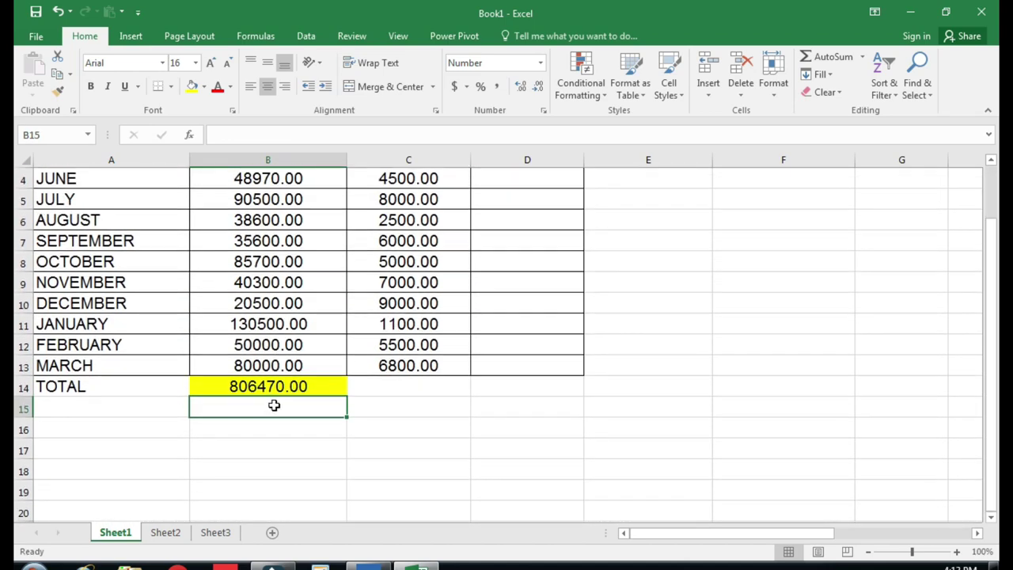
click(273, 388)
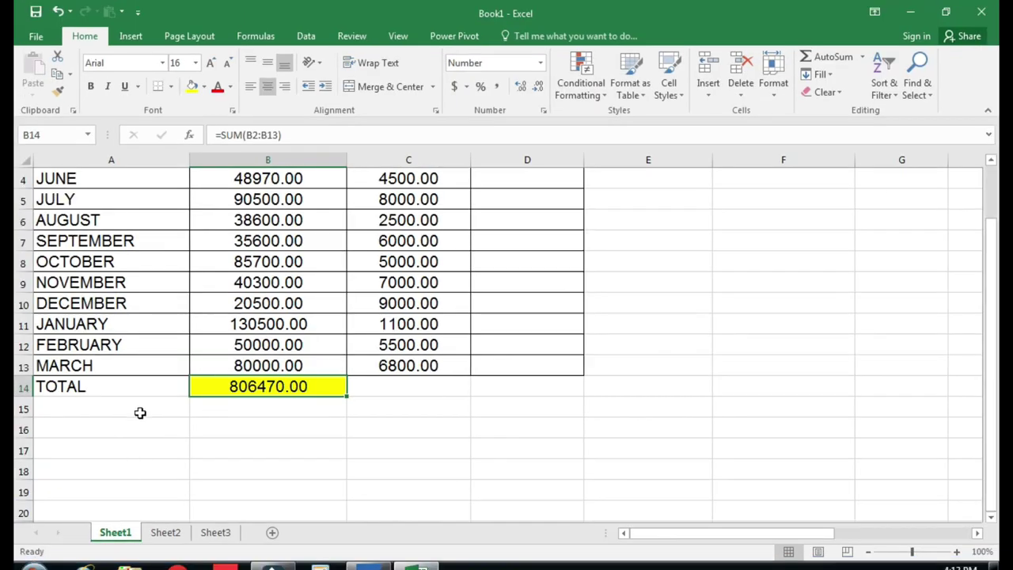
Step: Label A15 'PER MONTH' and A16 'PER DAYS', then start a formula in B15
click(135, 407)
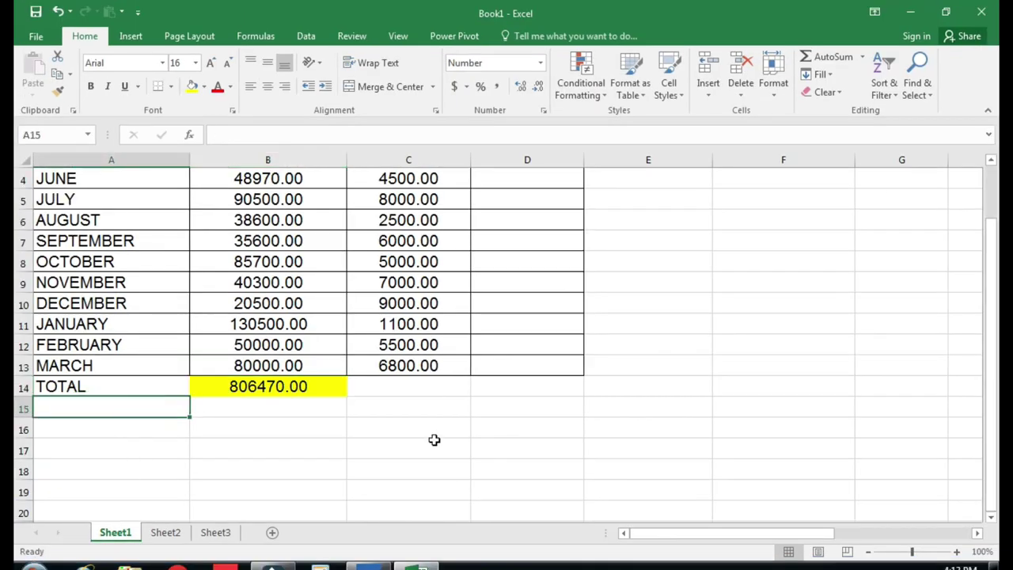
text(PER MON)
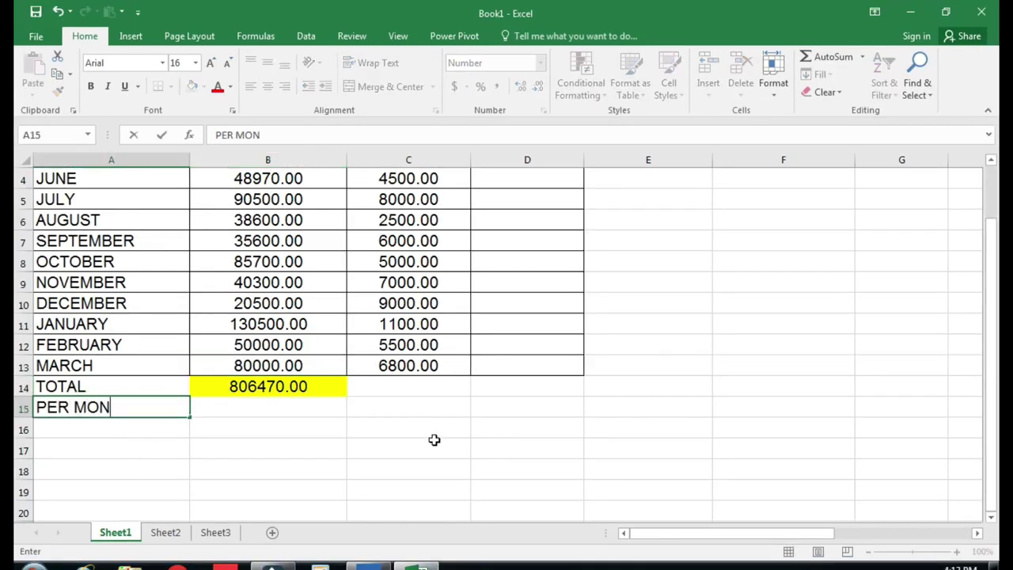
text(TH)
key(Return)
text(P)
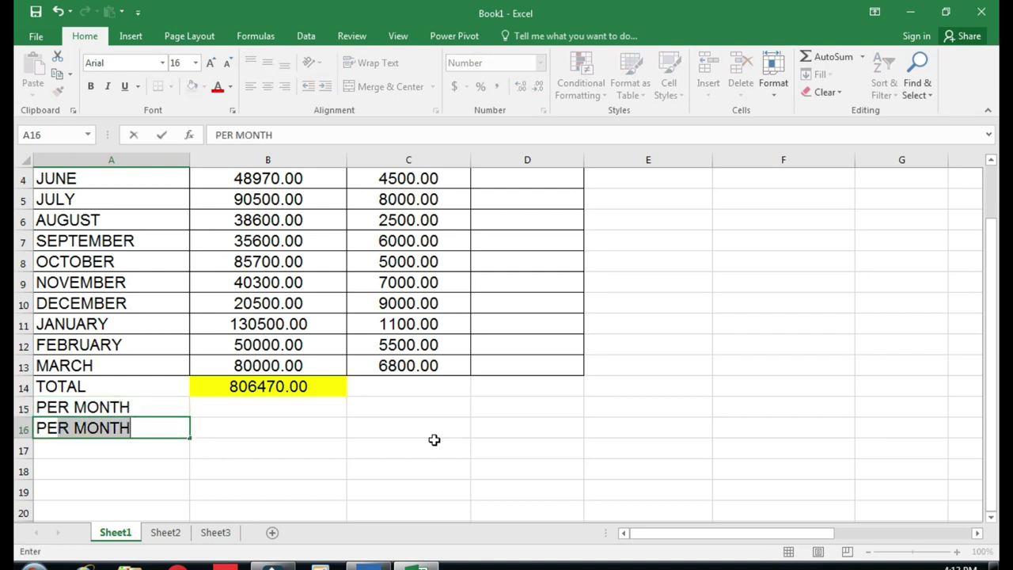
text(ER DAYS)
key(Return)
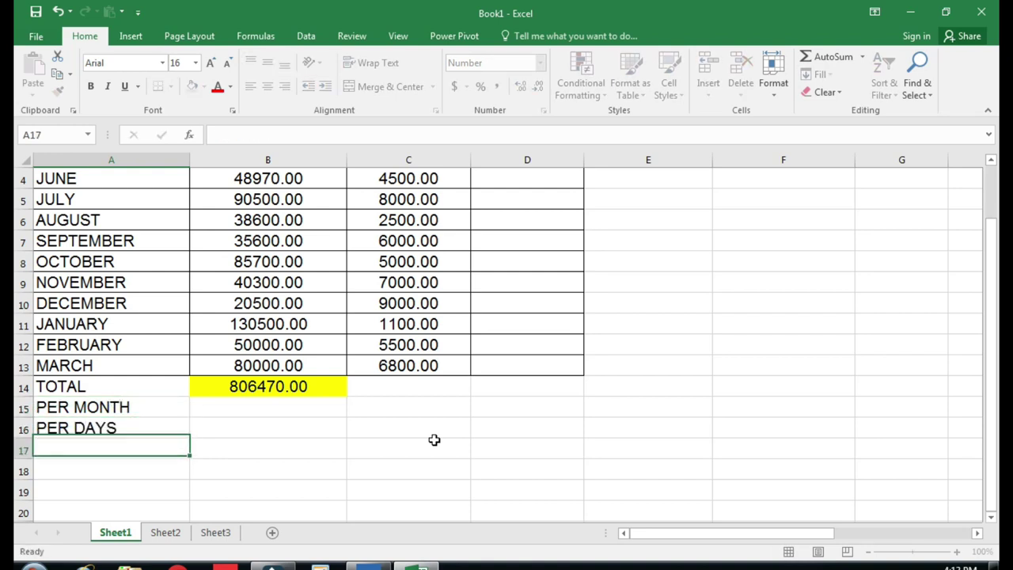
key(Up)
key(Up)
key(Right)
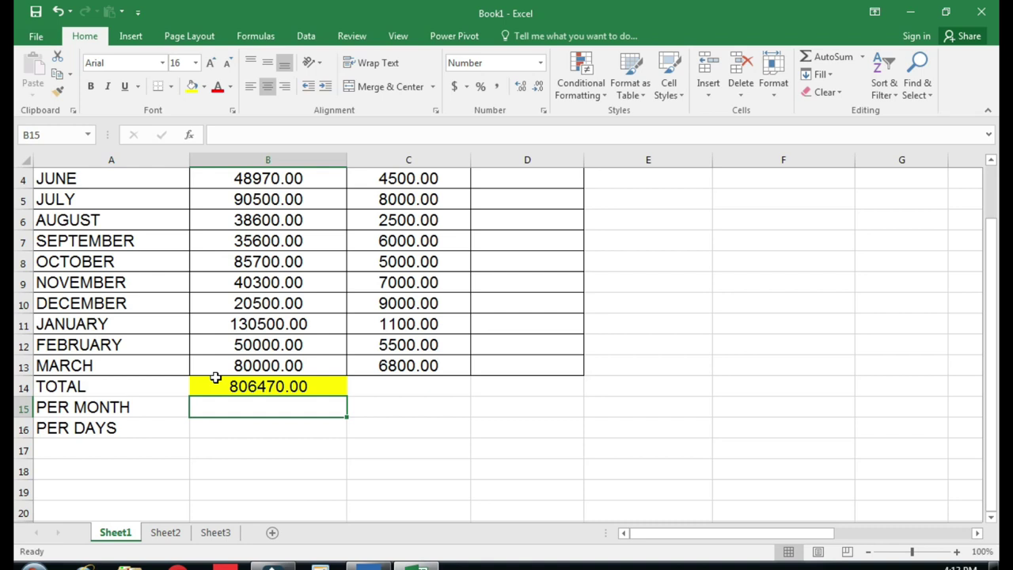
text(=)
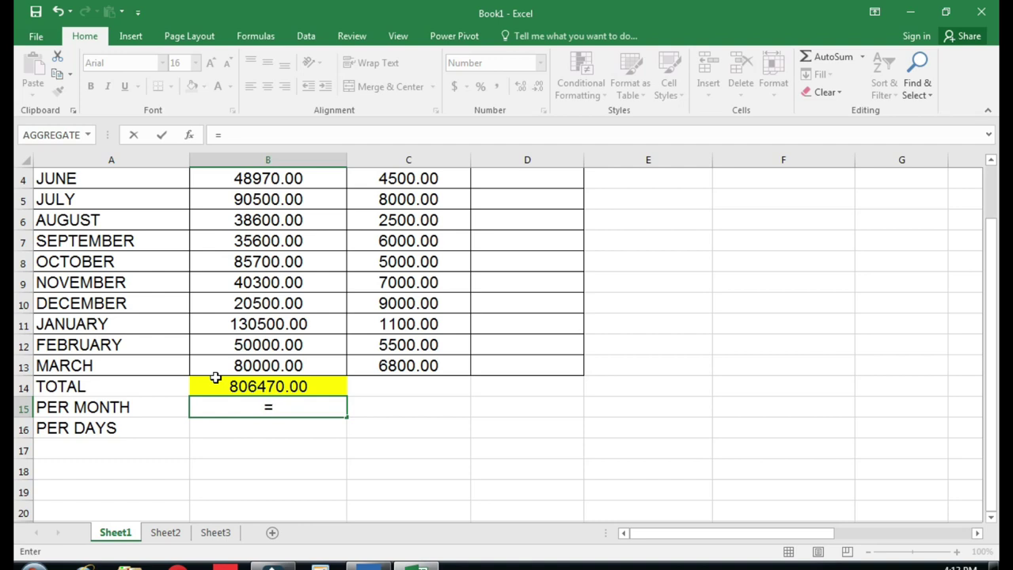
Step: Set B15 to AVERAGE of the B14 total divided by 12, showing 67205.83
text(AV)
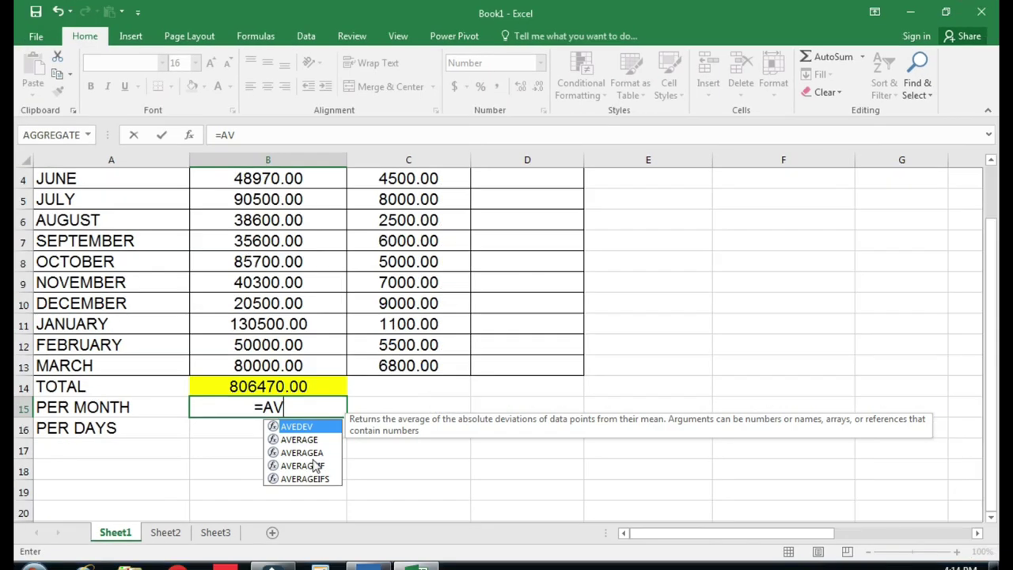
click(308, 441)
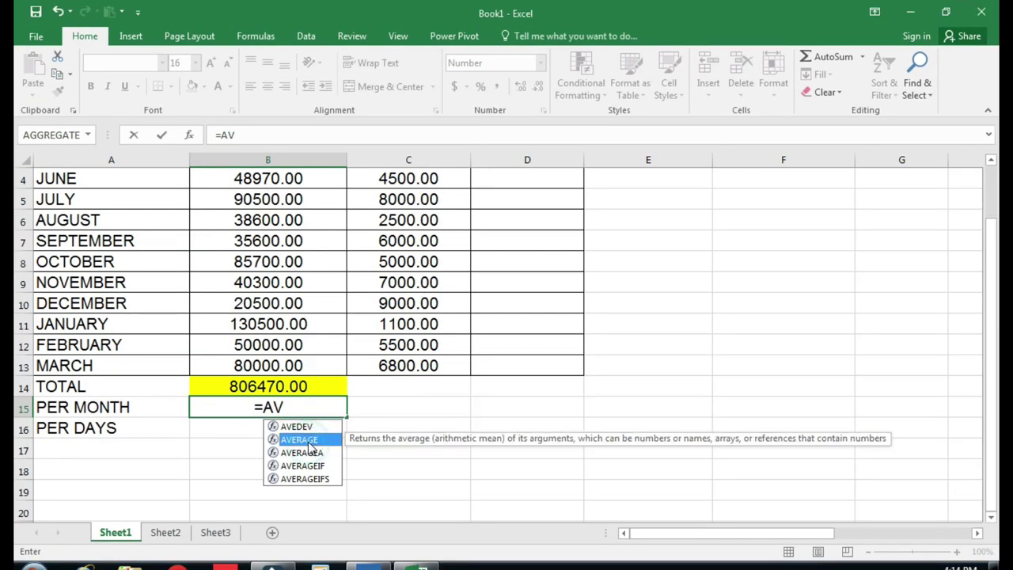
double_click(308, 441)
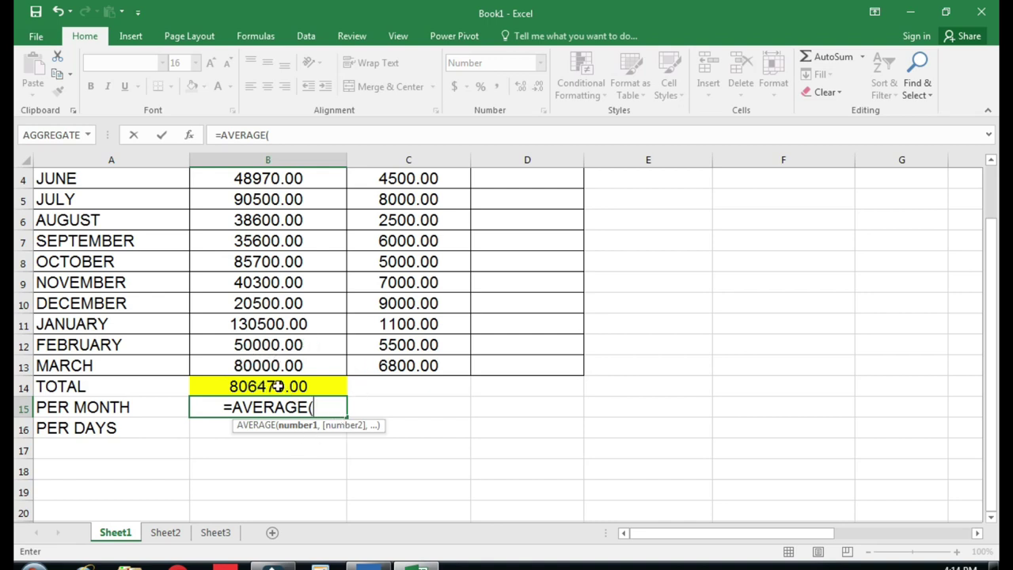
click(279, 385)
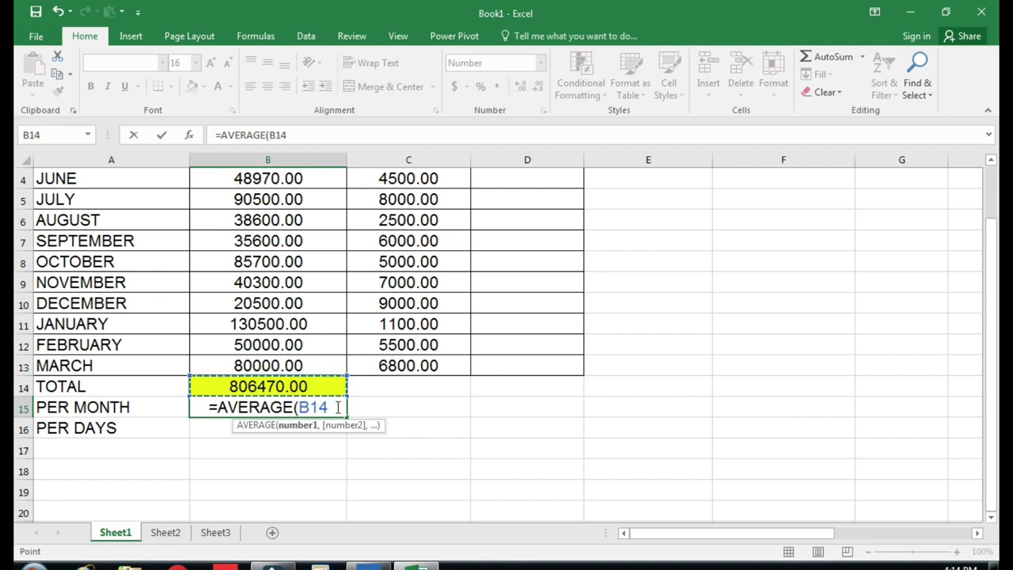
text(/)
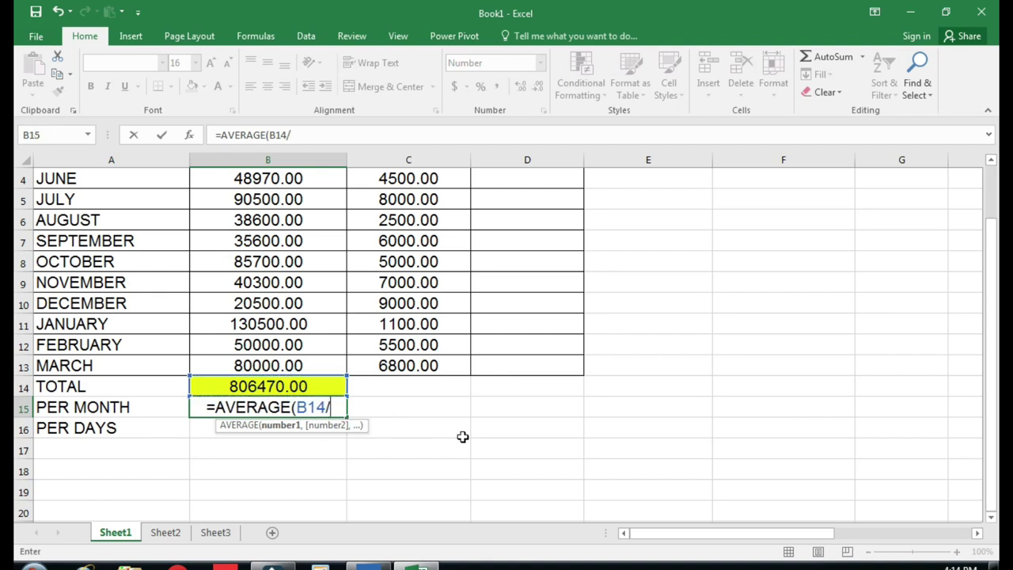
text(12)
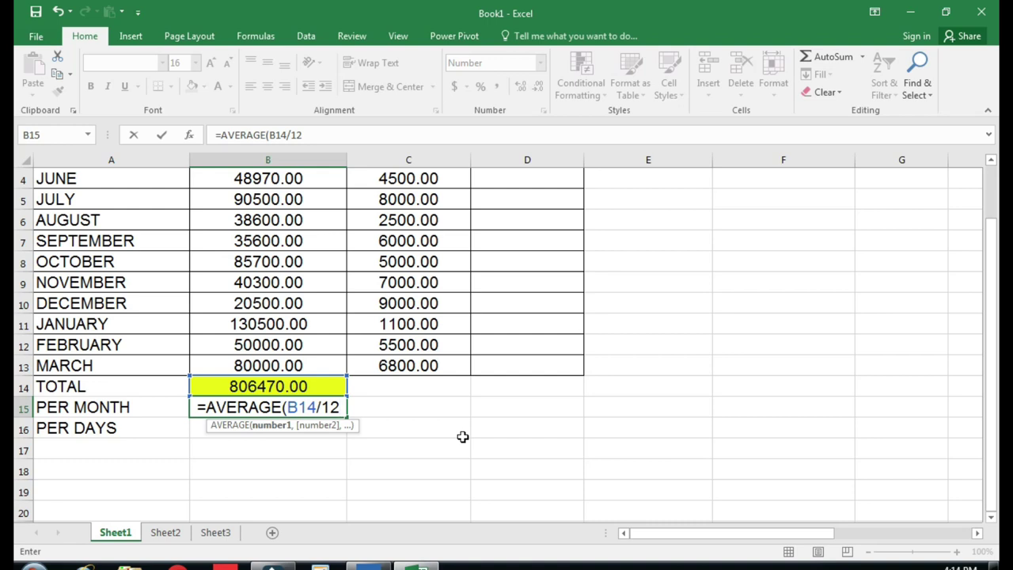
key(Return)
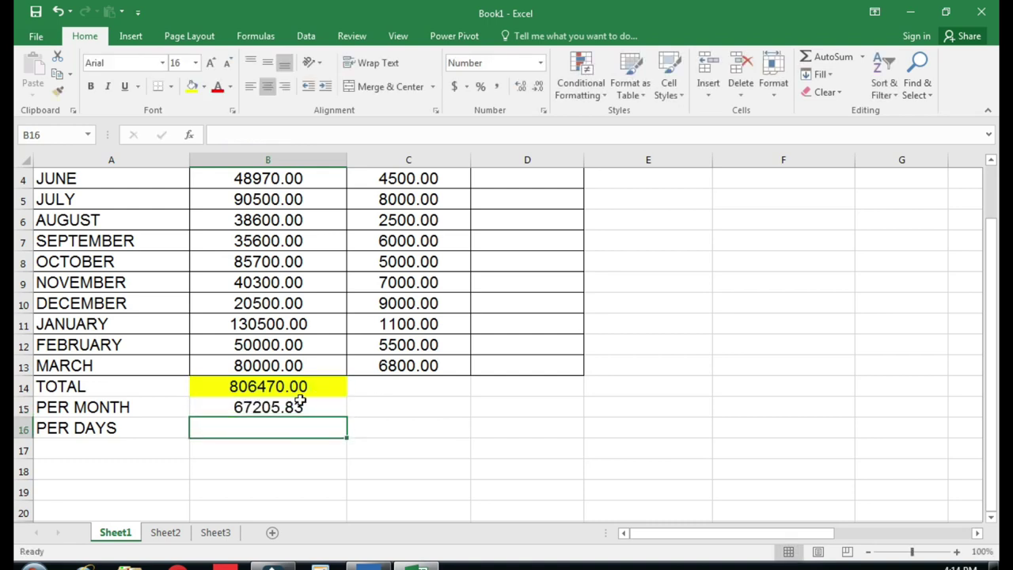
click(297, 405)
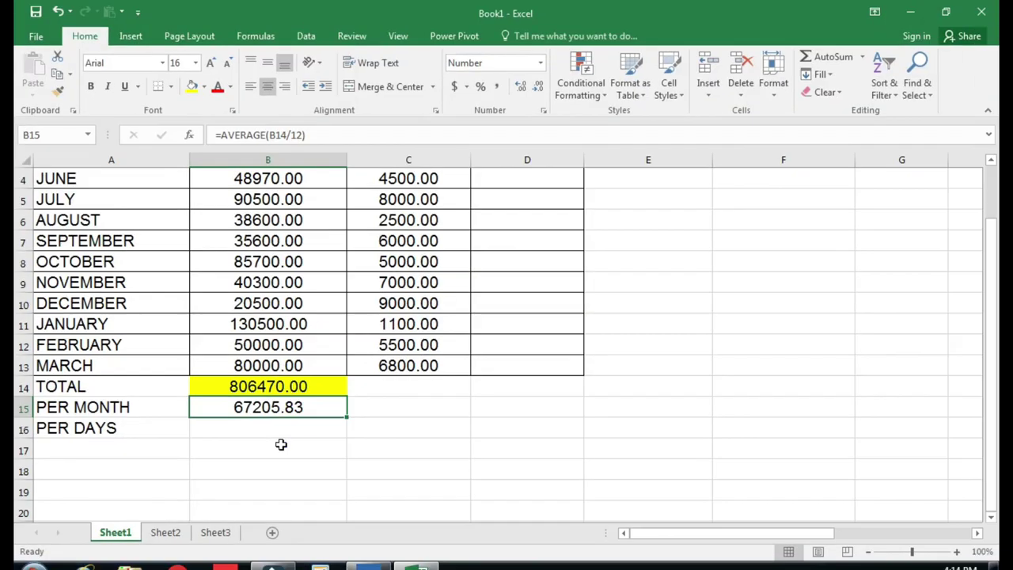
key(Return)
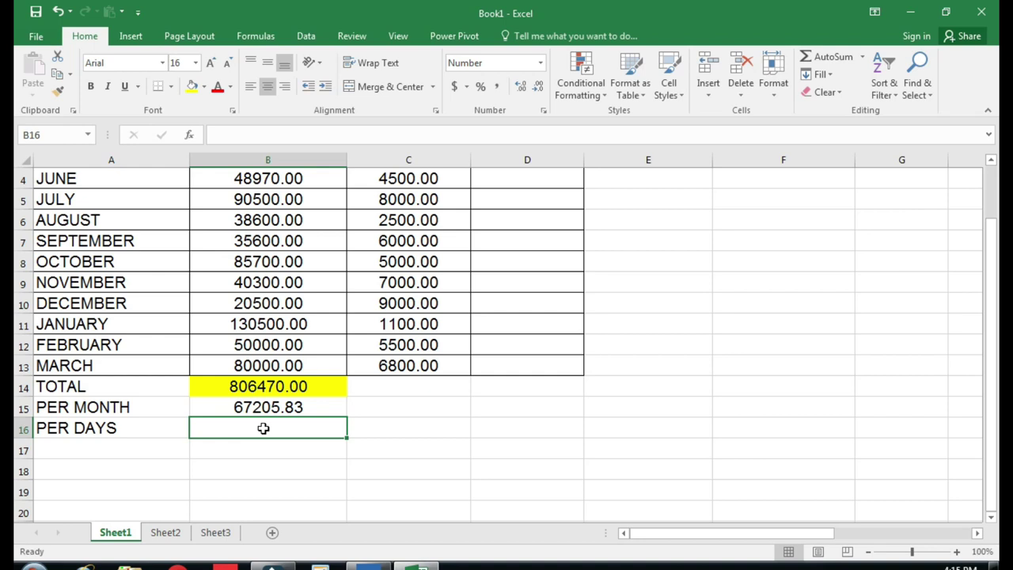
Step: Set B16 to AVERAGE of the B14 total divided by 365, showing 2209.51
text(=A)
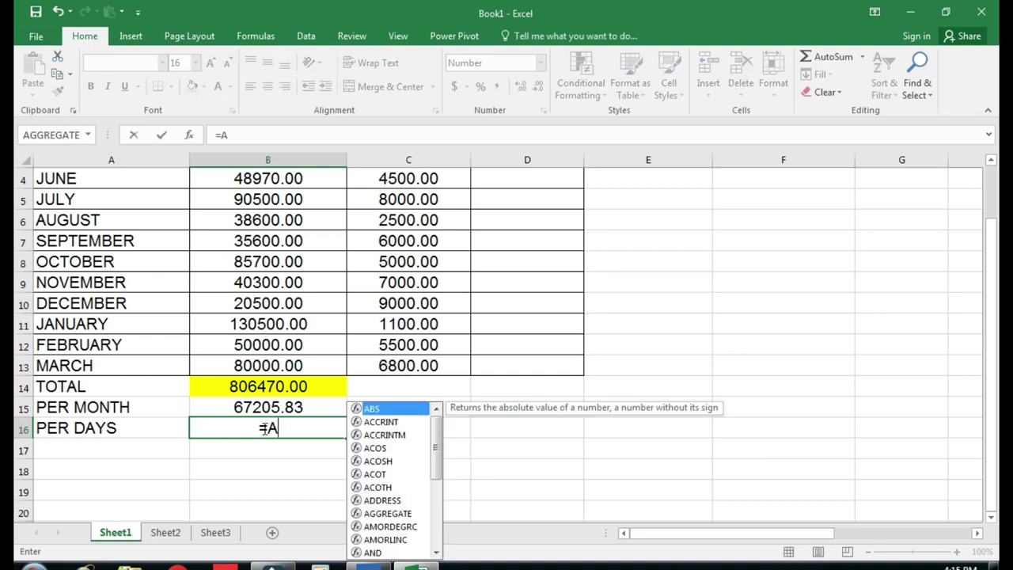
text(V)
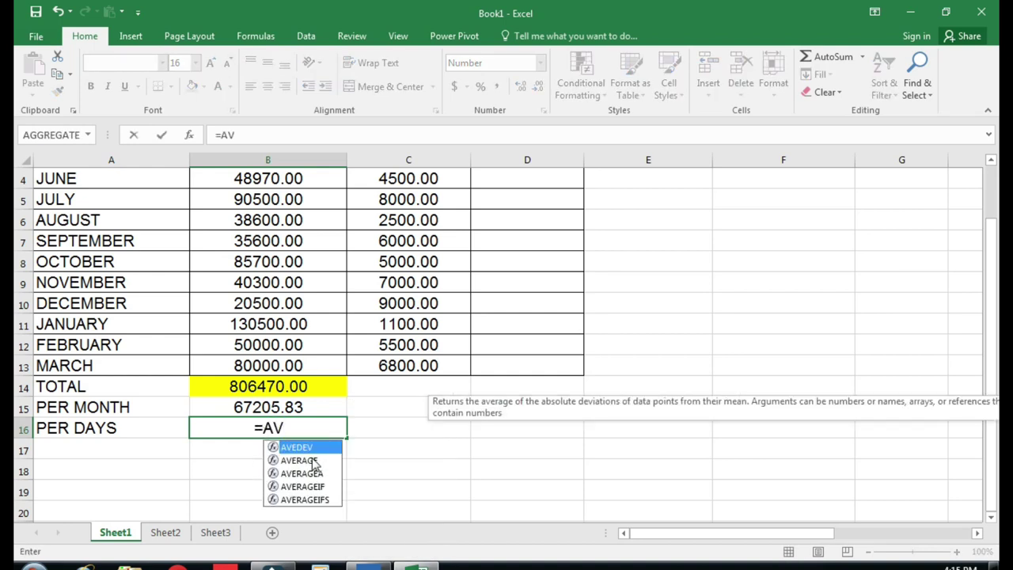
double_click(299, 461)
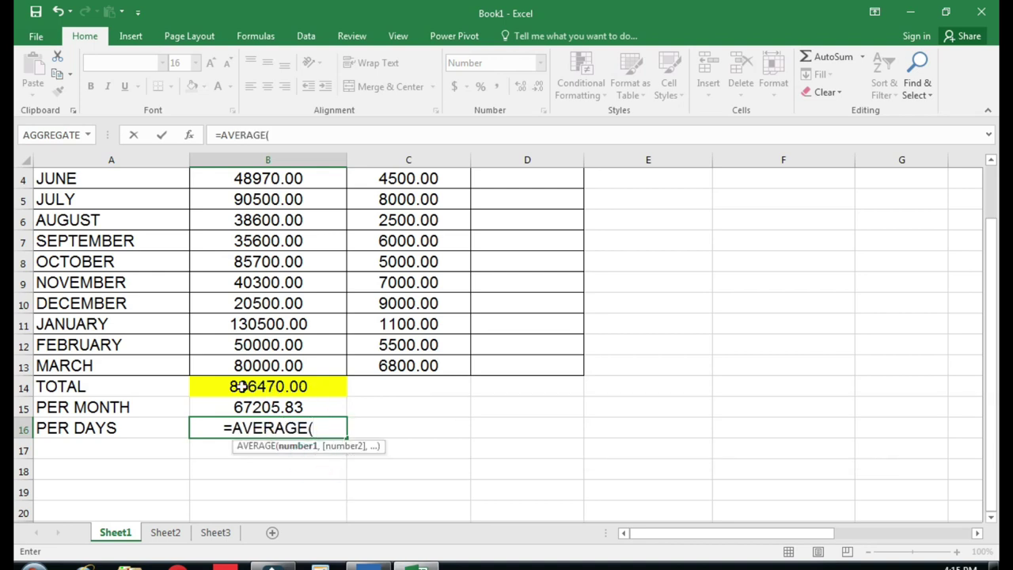
click(239, 386)
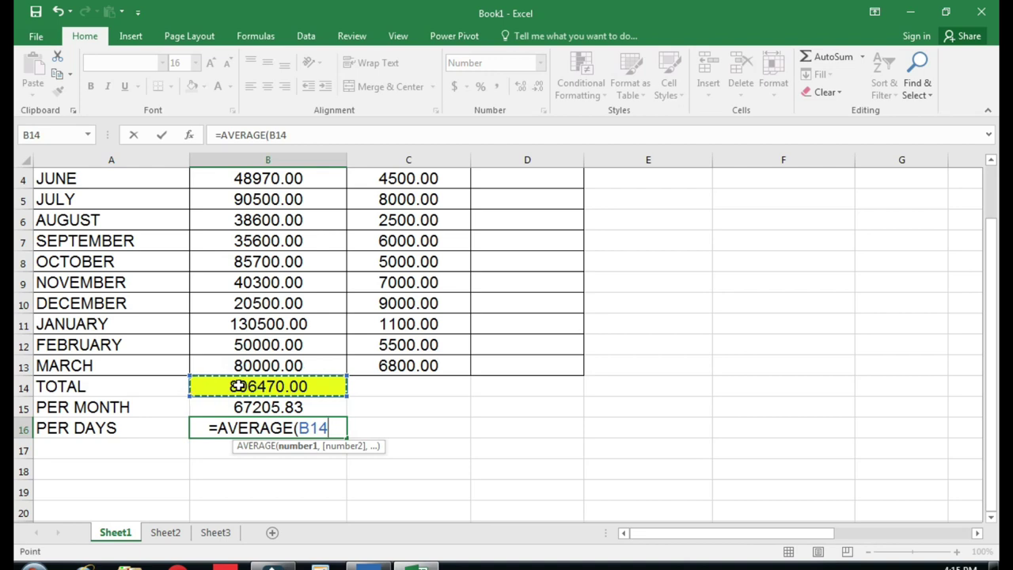
text(/)
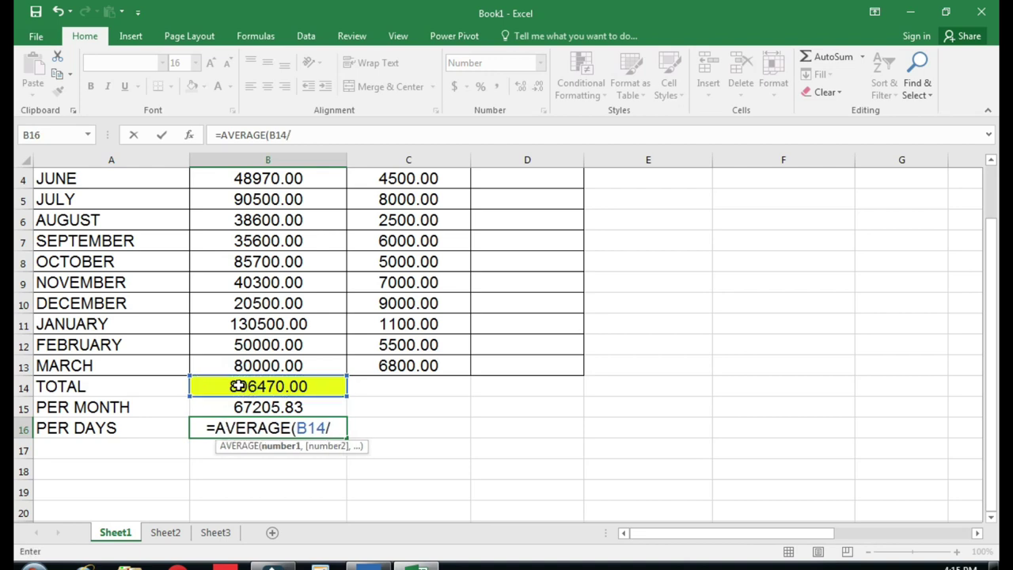
text(365)
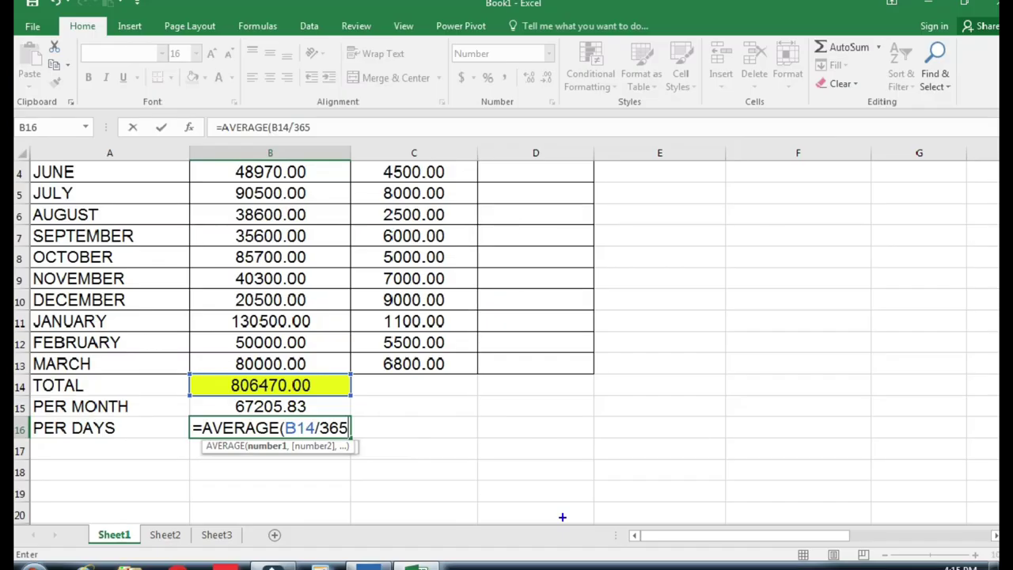
key(Return)
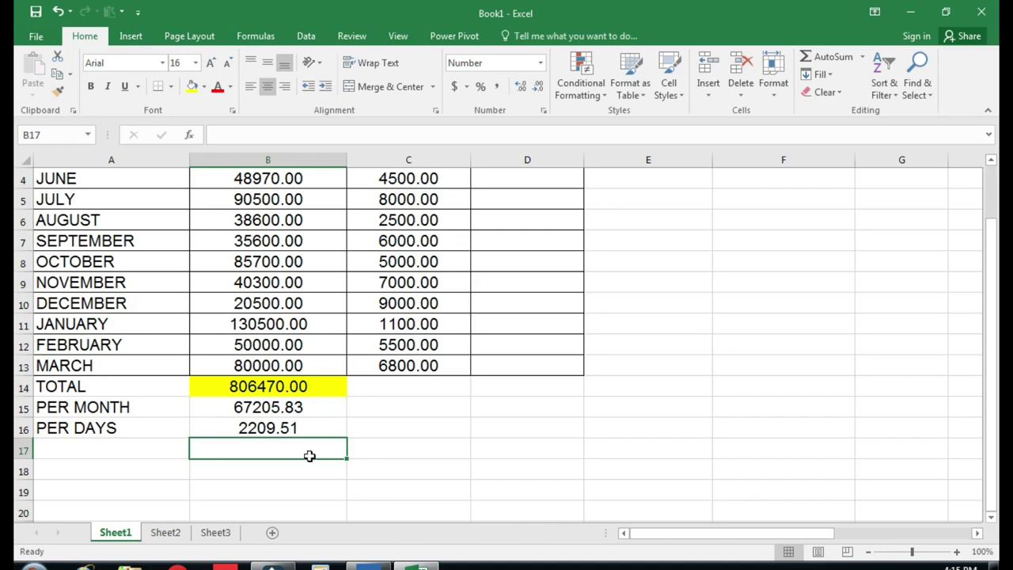
click(299, 427)
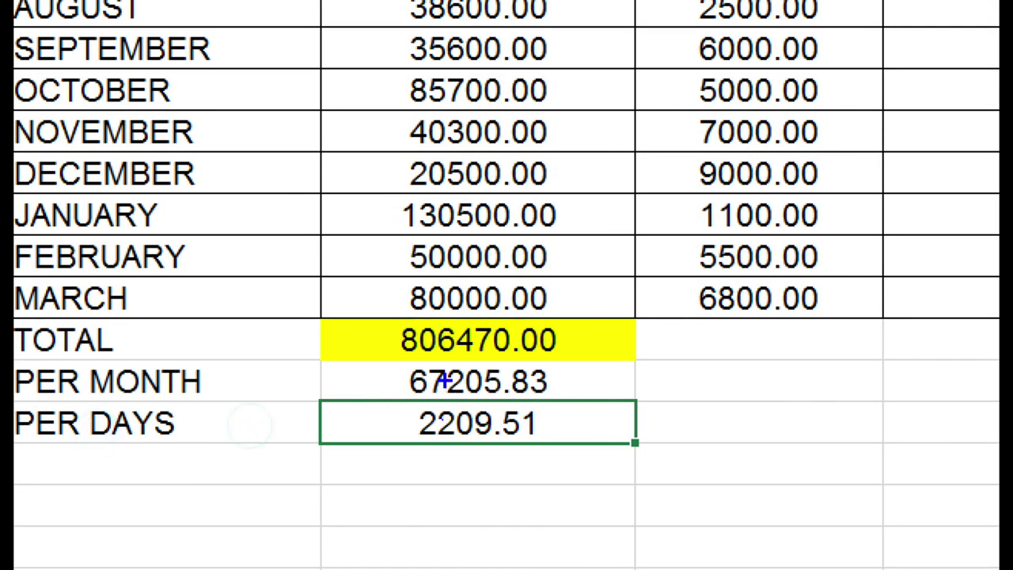
click(428, 428)
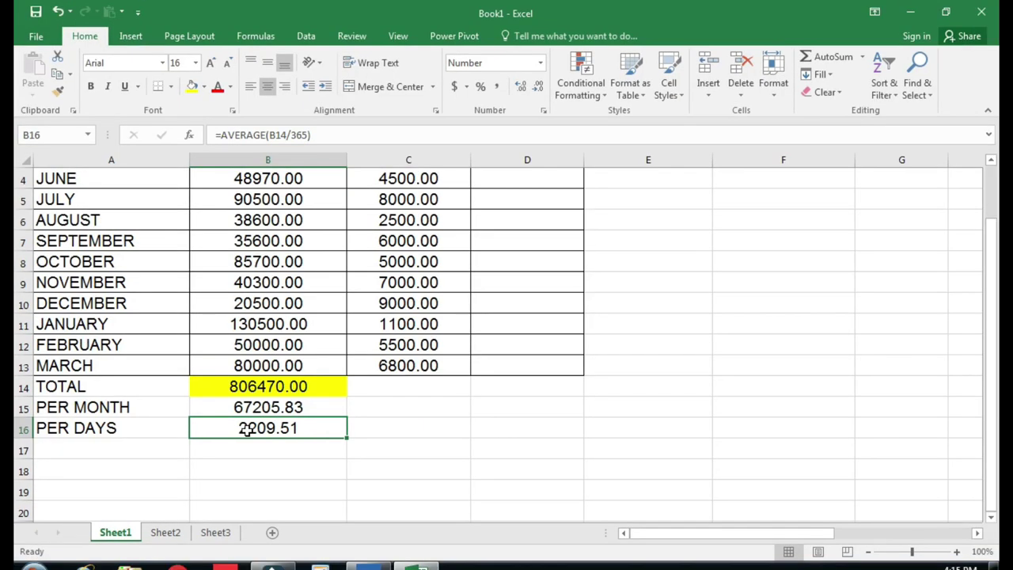
scroll(247, 428, up, 1)
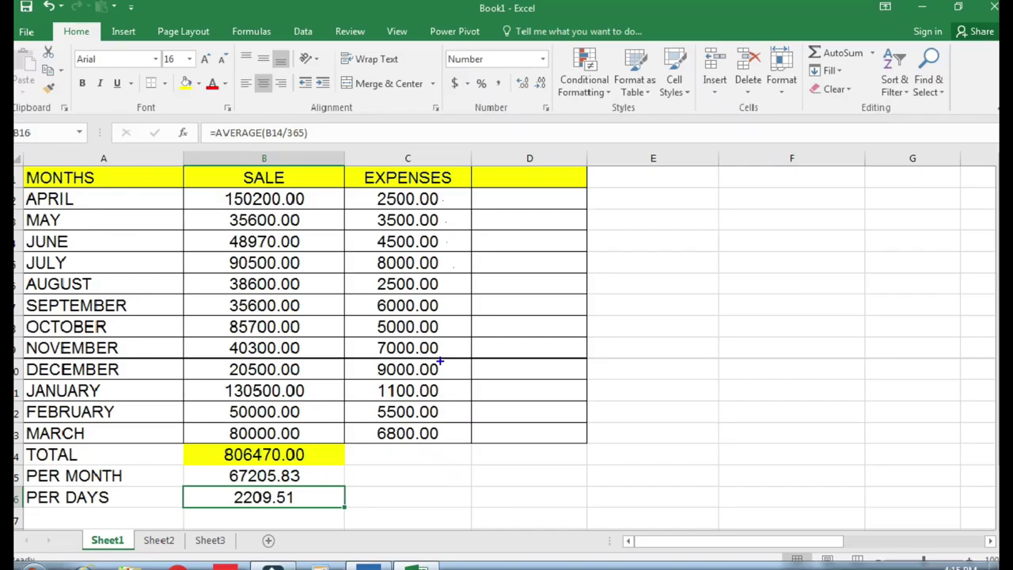
scroll(443, 356, down, 1)
scroll(417, 294, down, 2)
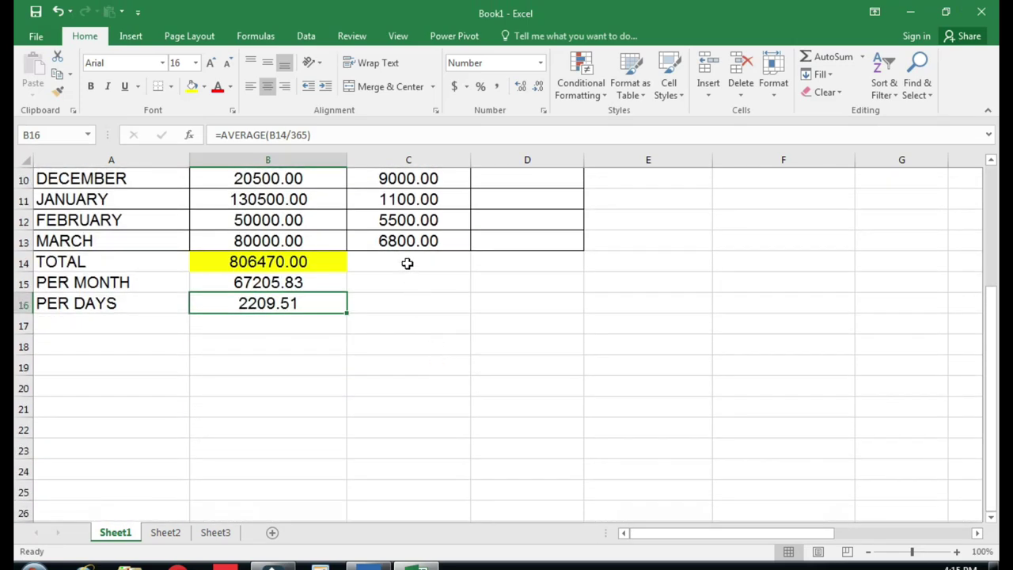
click(406, 263)
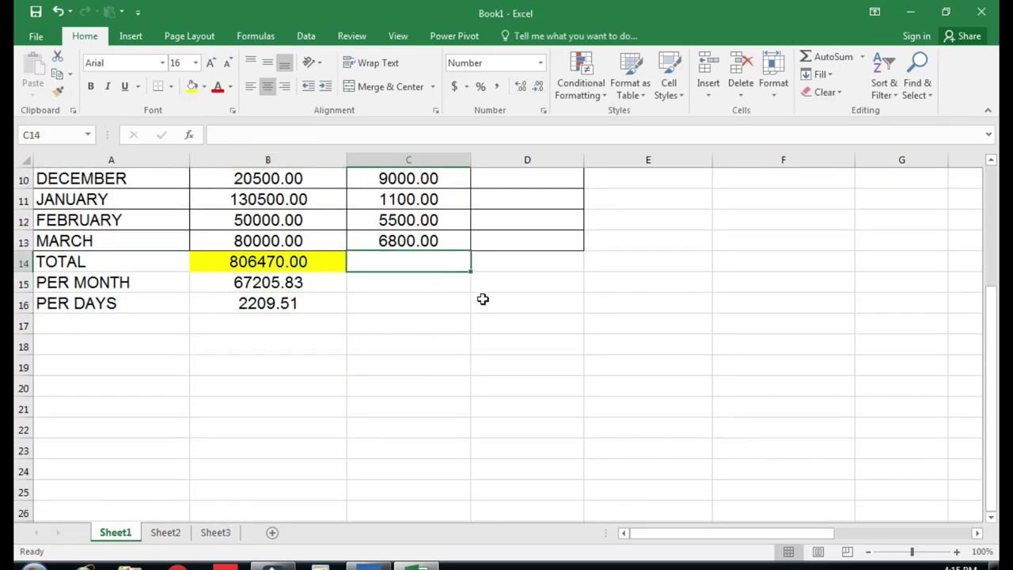
Step: AutoSum the expenses into C14 with =SUM(C2:C13), giving 61400.00
scroll(482, 298, up, 3)
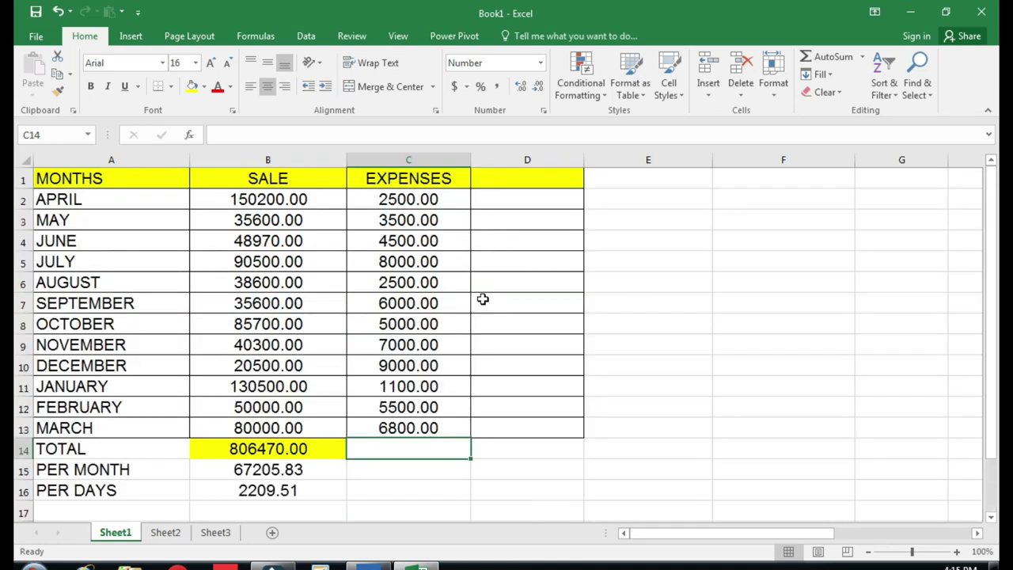
key(alt+equal)
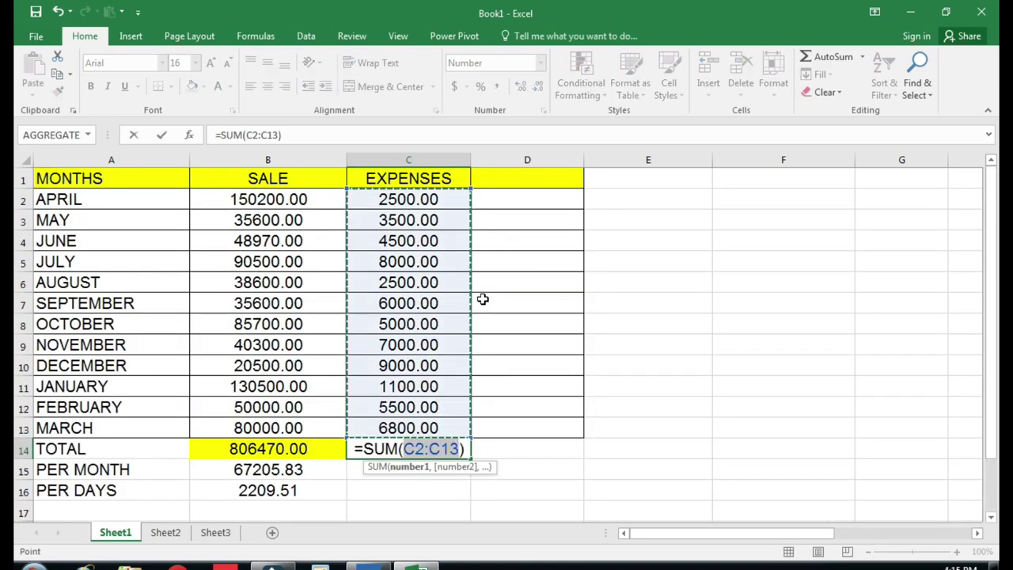
key(Return)
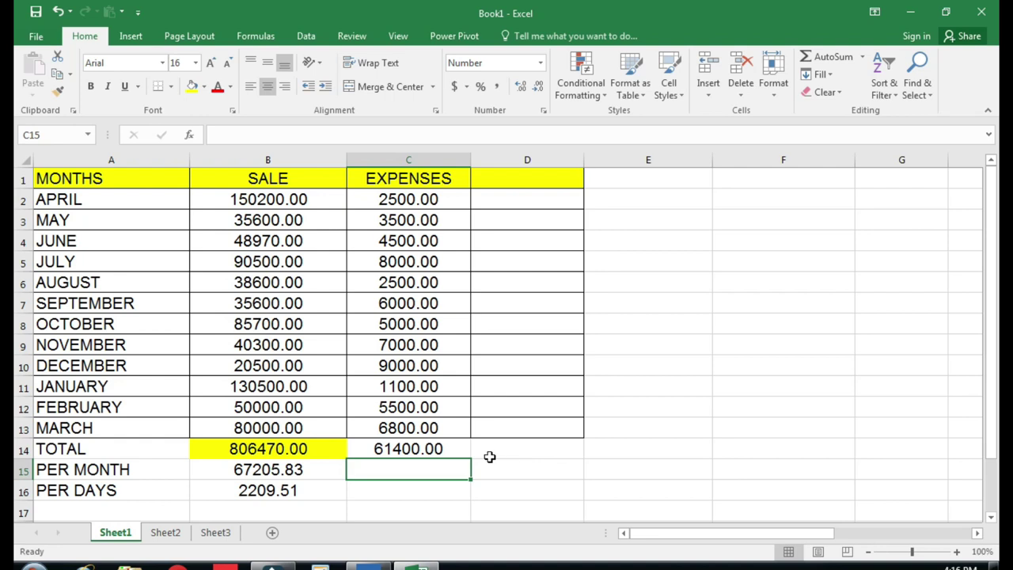
text(=)
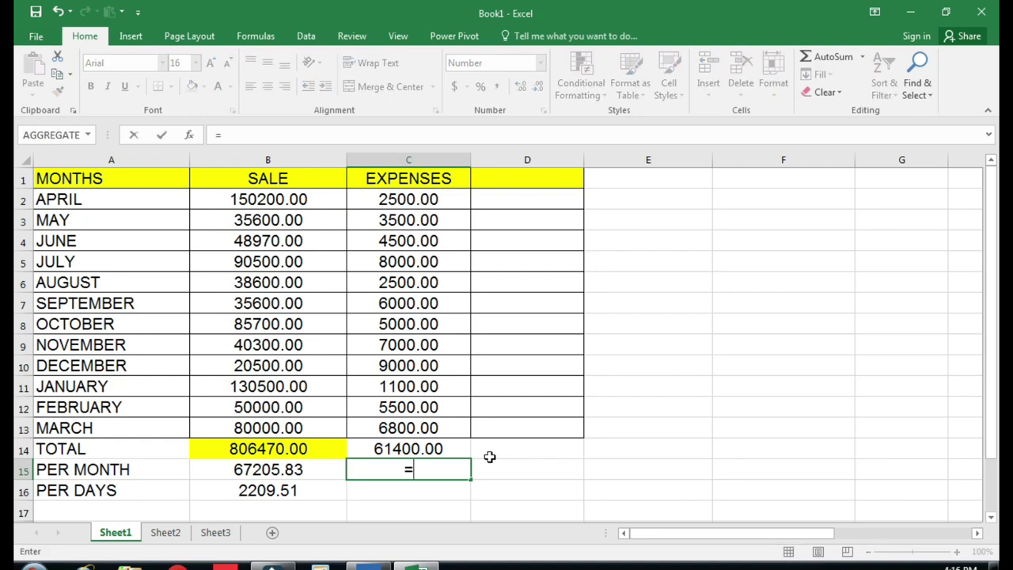
Step: Complete C15 as the C14 expenses total divided by 12, giving 5116.67
click(427, 446)
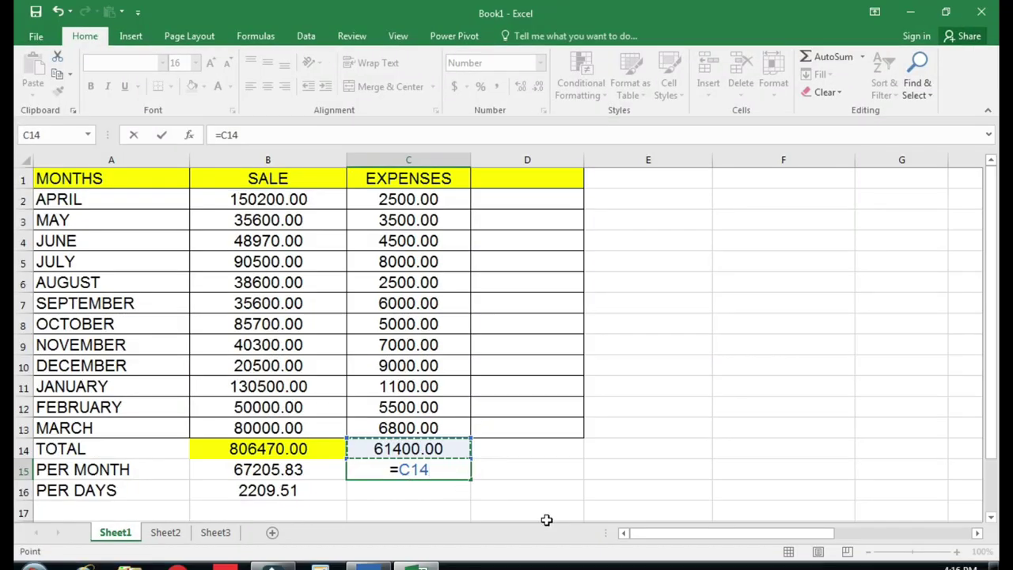
text(/12)
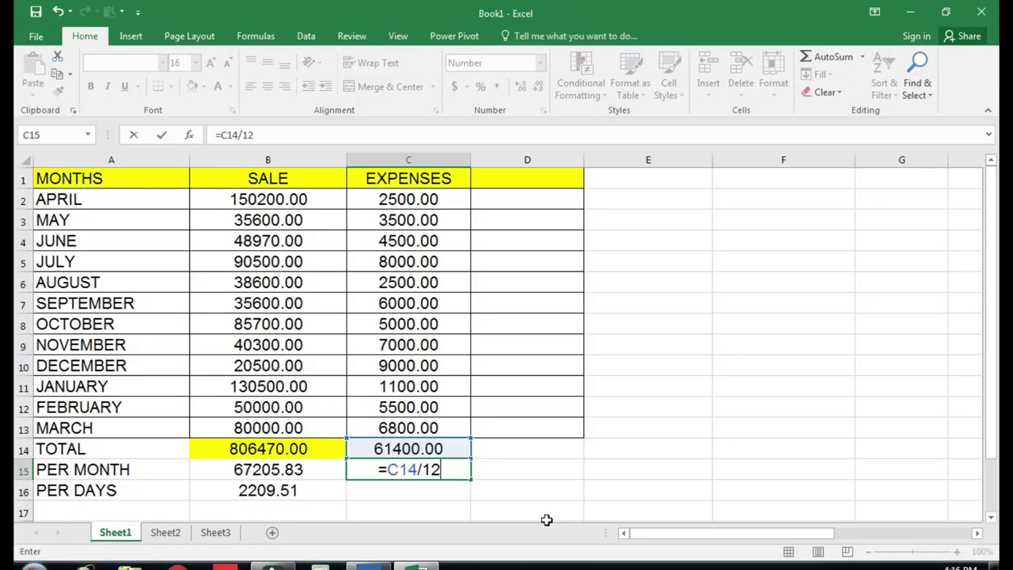
key(Return)
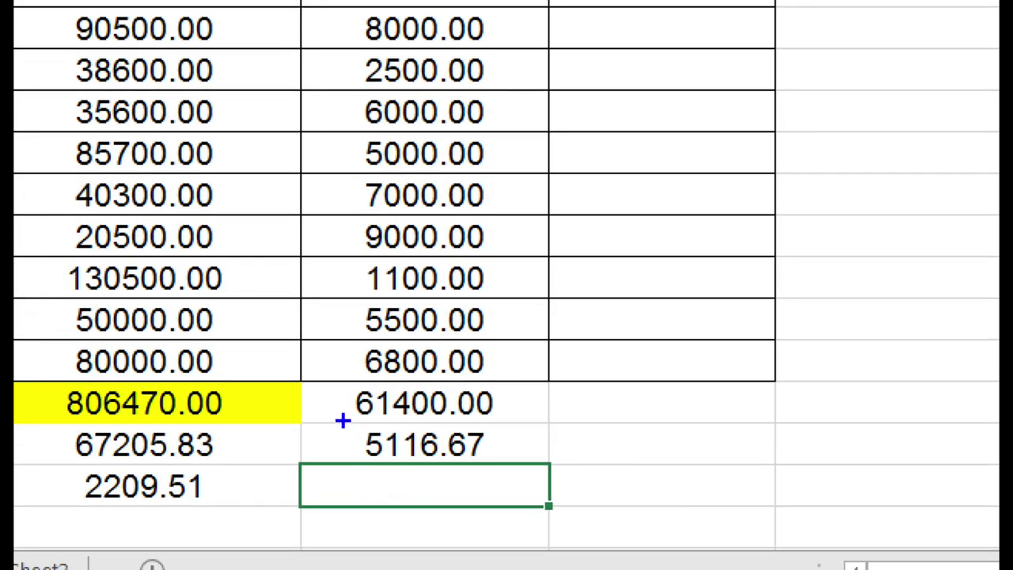
mouse_move(342, 422)
mouse_down()
mouse_move(352, 421)
mouse_move(340, 419)
mouse_up()
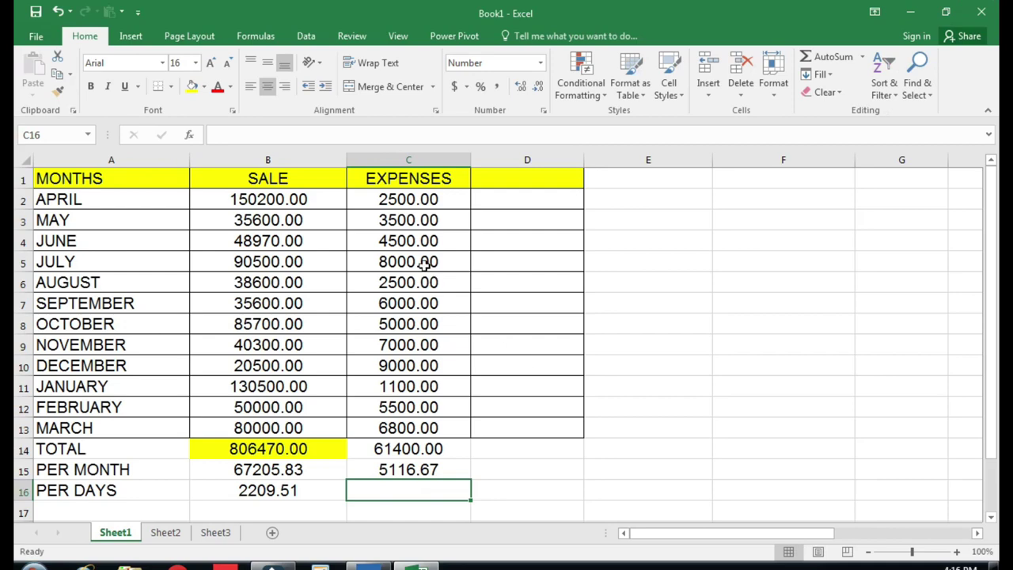
click(423, 262)
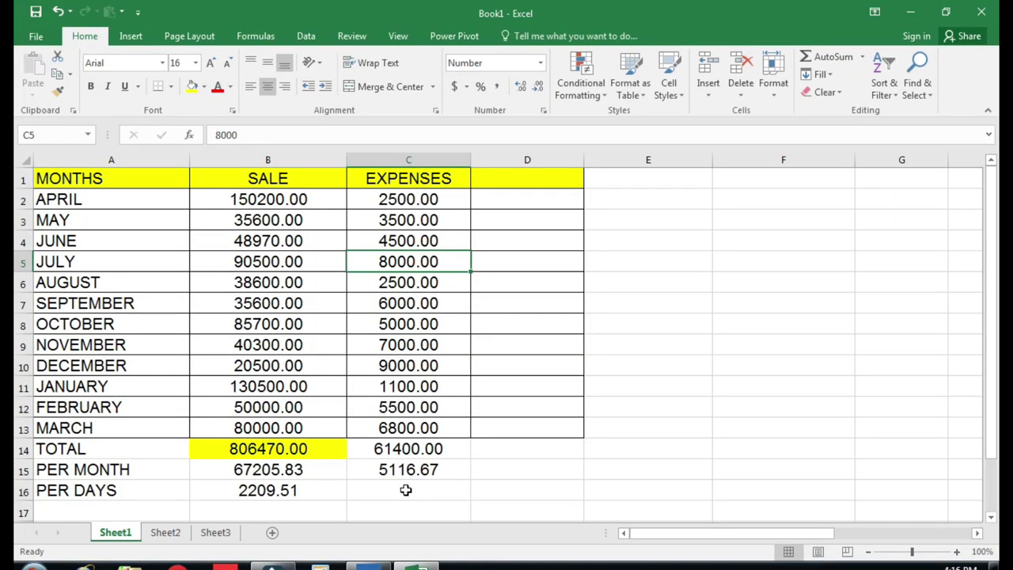
click(404, 486)
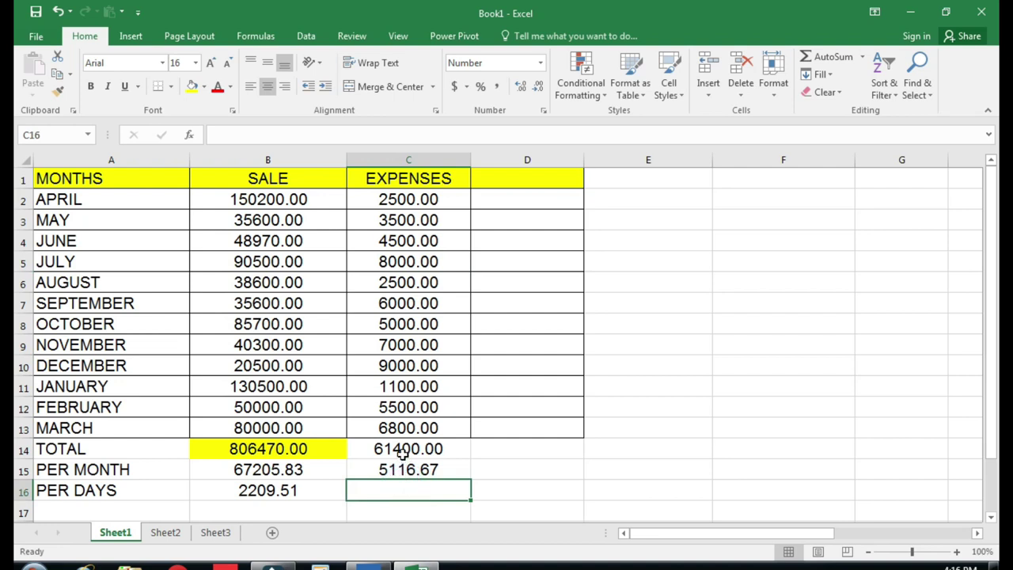
click(401, 451)
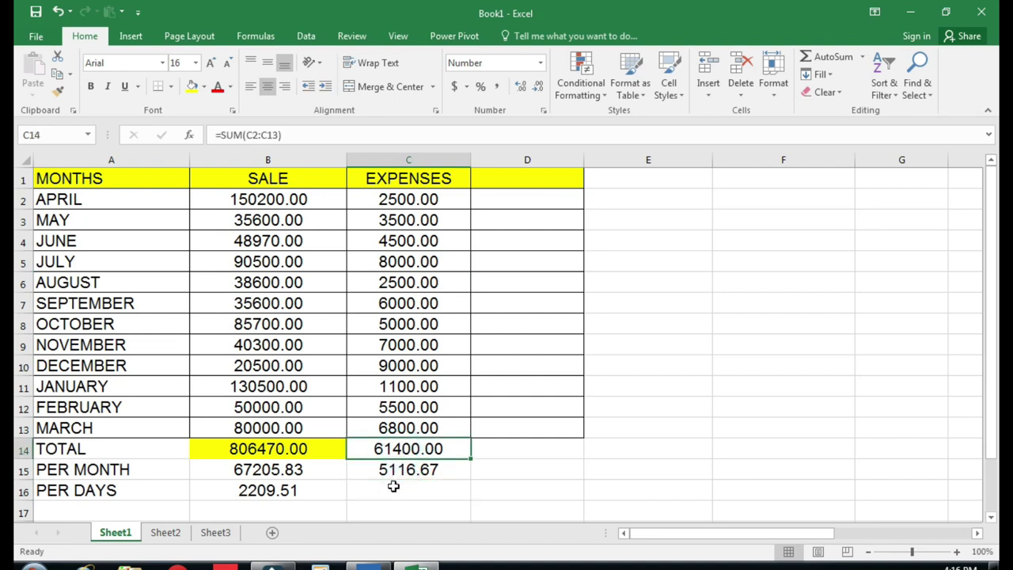
Step: Enter =C14/365 in C16 for 168.22 expenses per day, and narrow column D
click(393, 486)
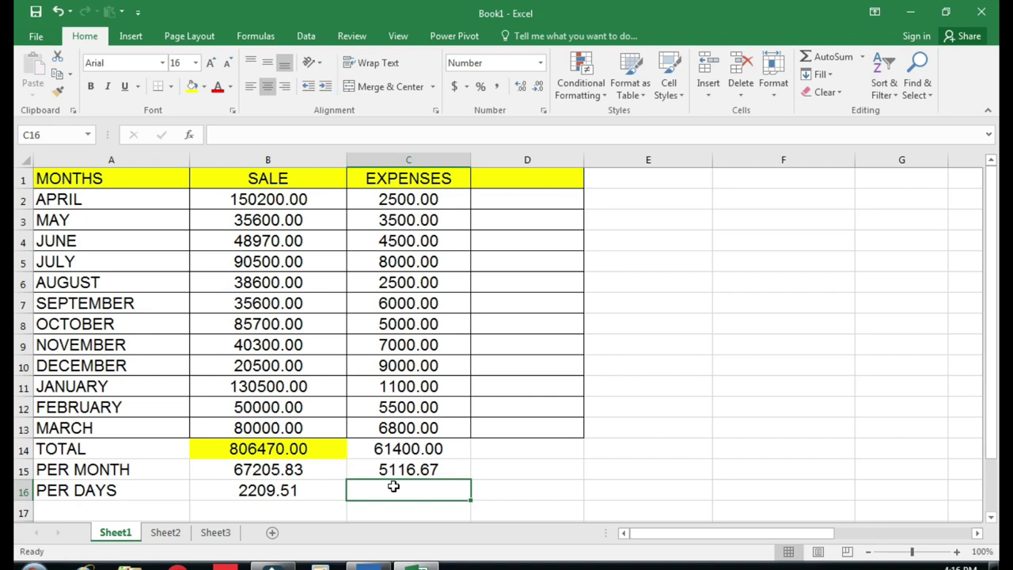
text(=)
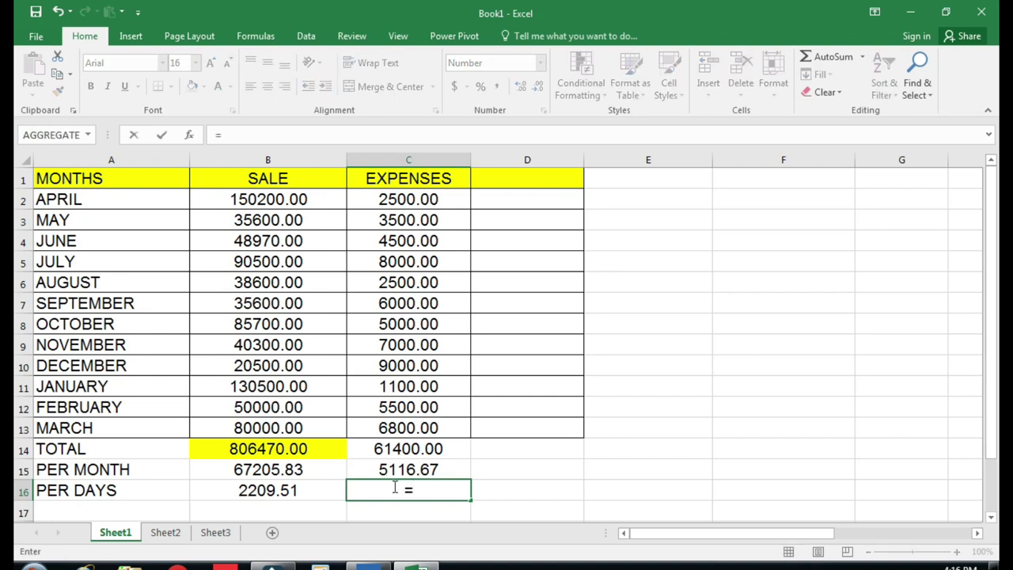
click(388, 448)
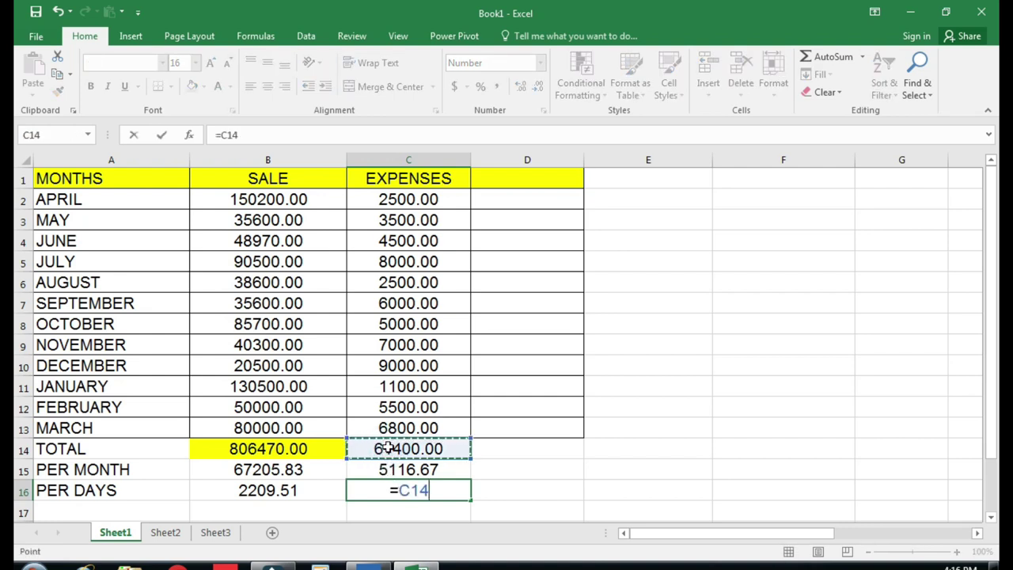
text(/365)
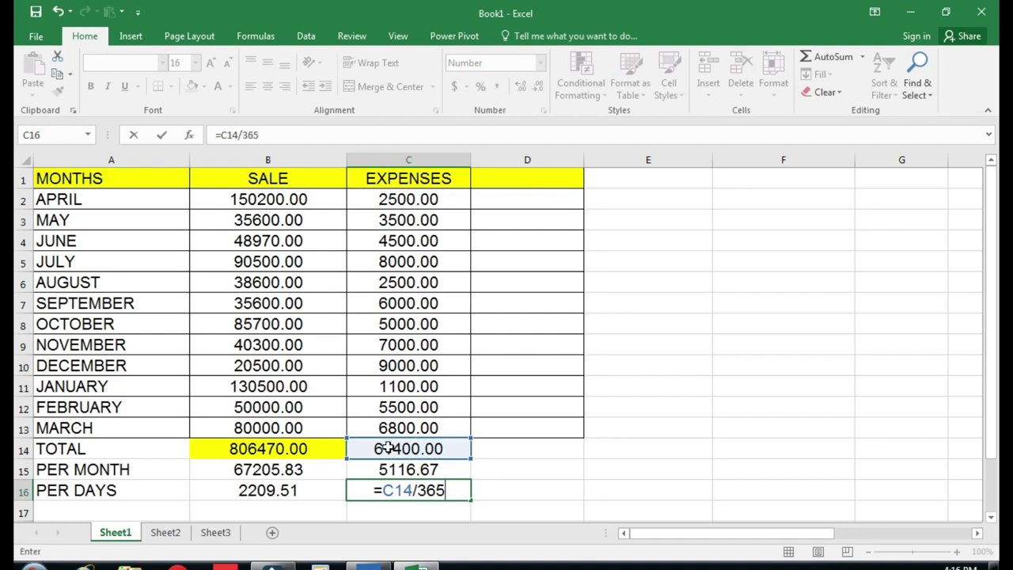
key(Return)
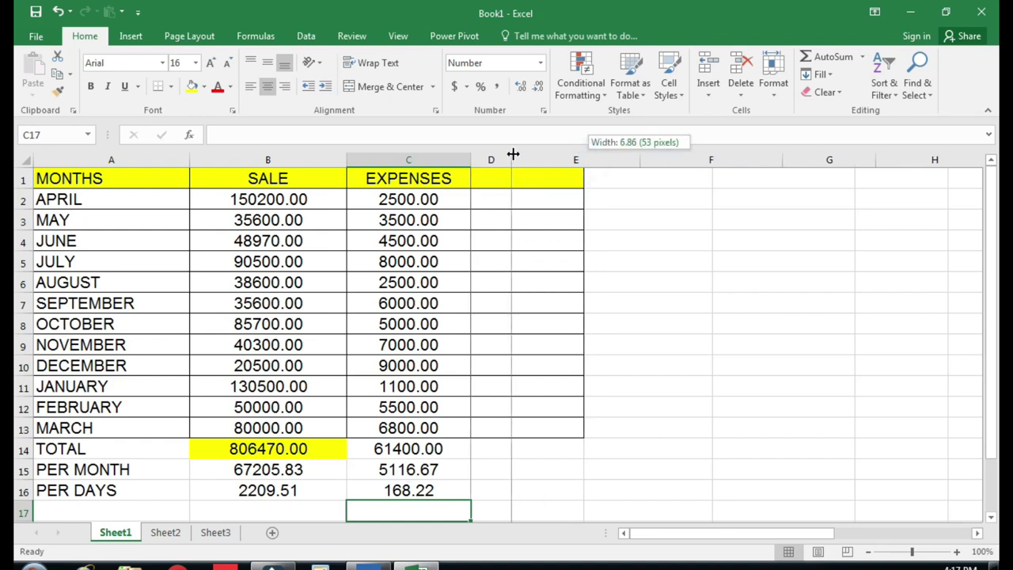
drag(552, 160, 509, 160)
Step: Widen column E to leave an empty working area beside the sales and expenses table
drag(638, 159, 682, 160)
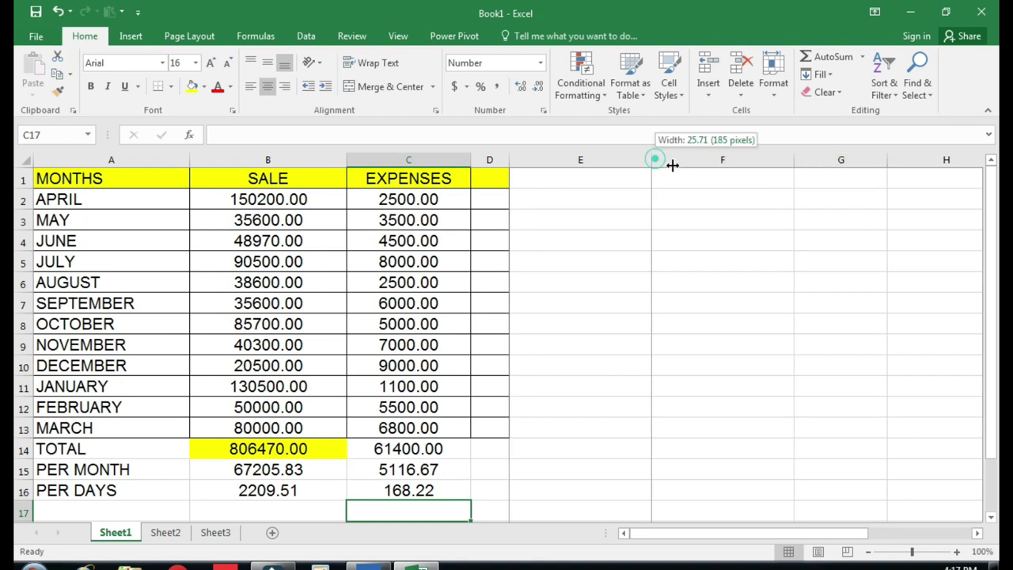
click(627, 191)
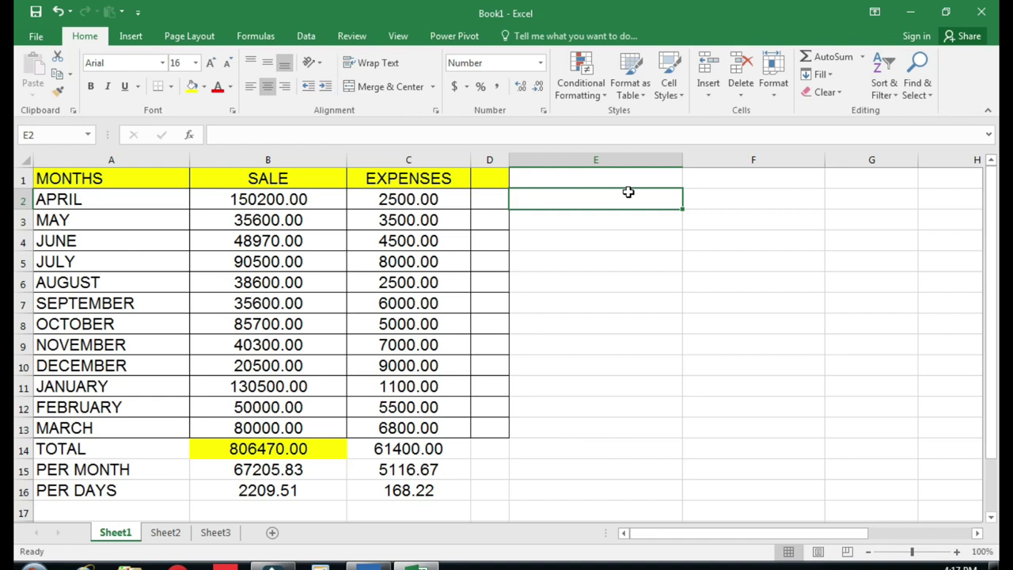
key(Left)
key(Left)
key(Down)
key(Right)
key(Right)
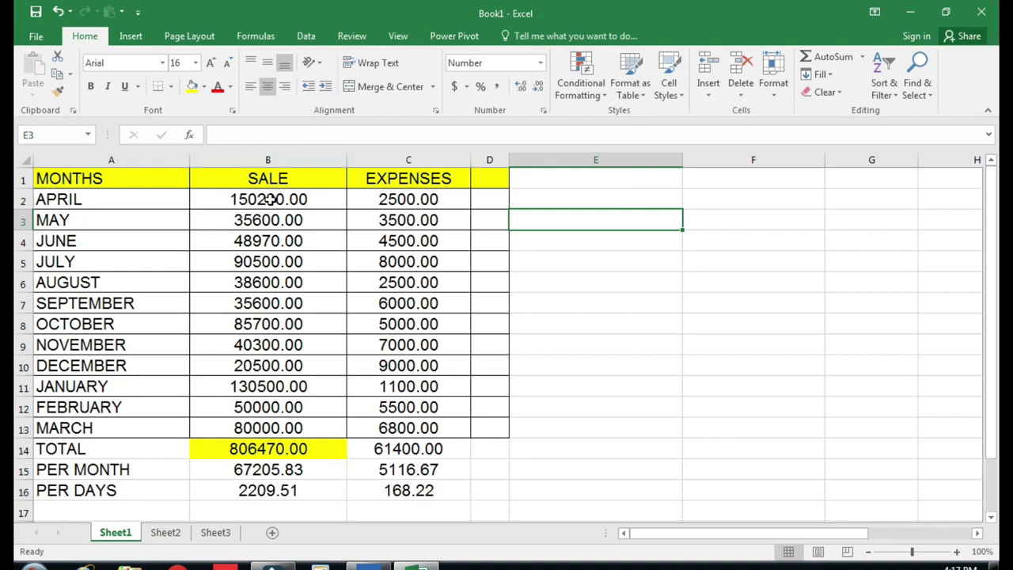
drag(271, 201, 258, 302)
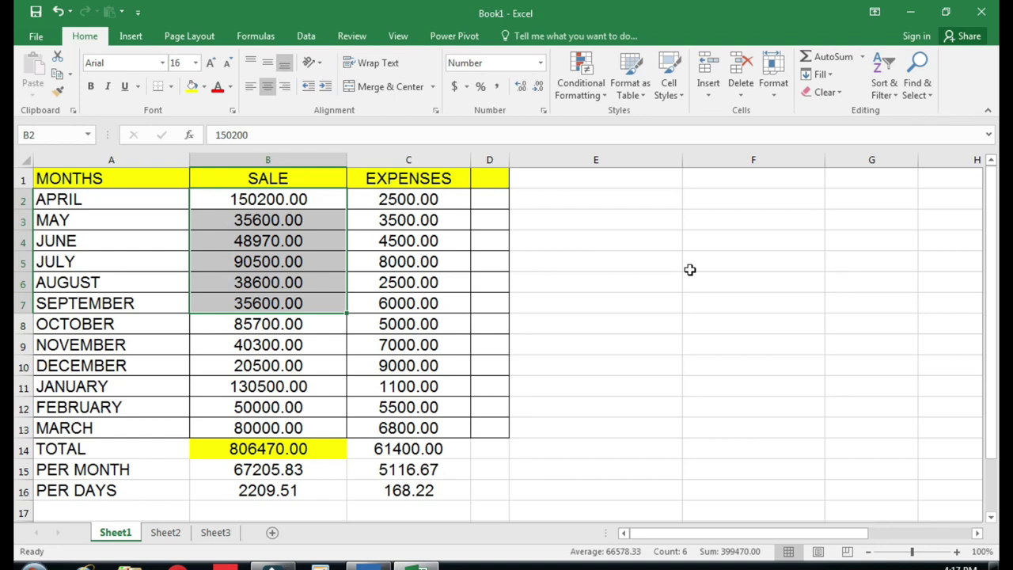
click(736, 255)
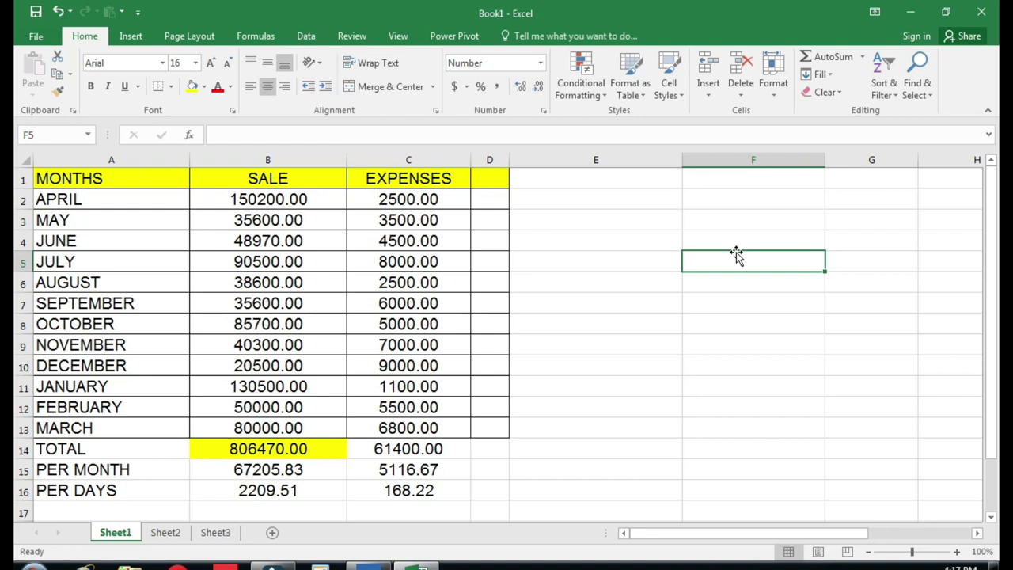
Step: Enter 100000 in E5 and =E5/6 in E6, giving 16666.67
key(Left)
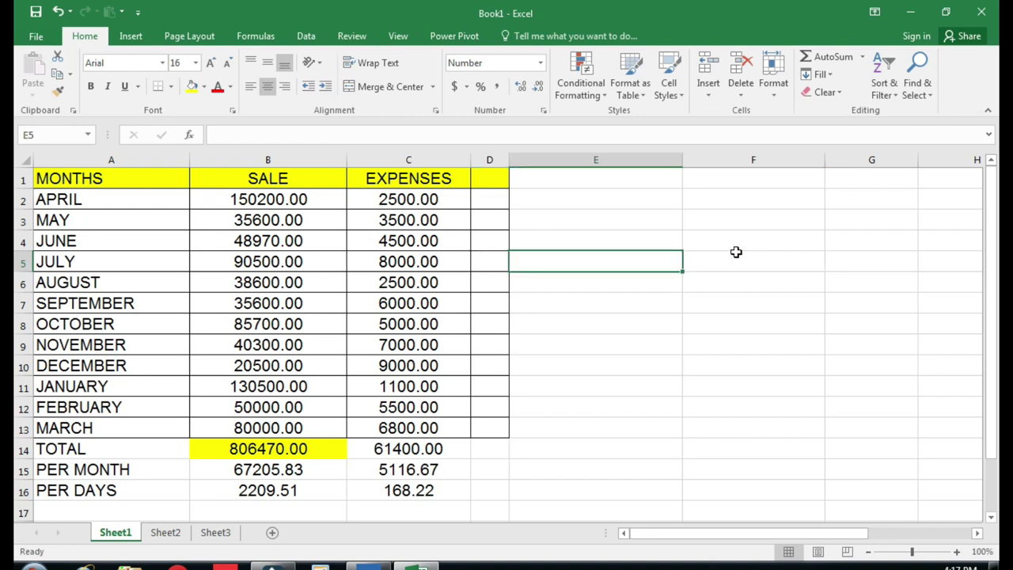
text(100)
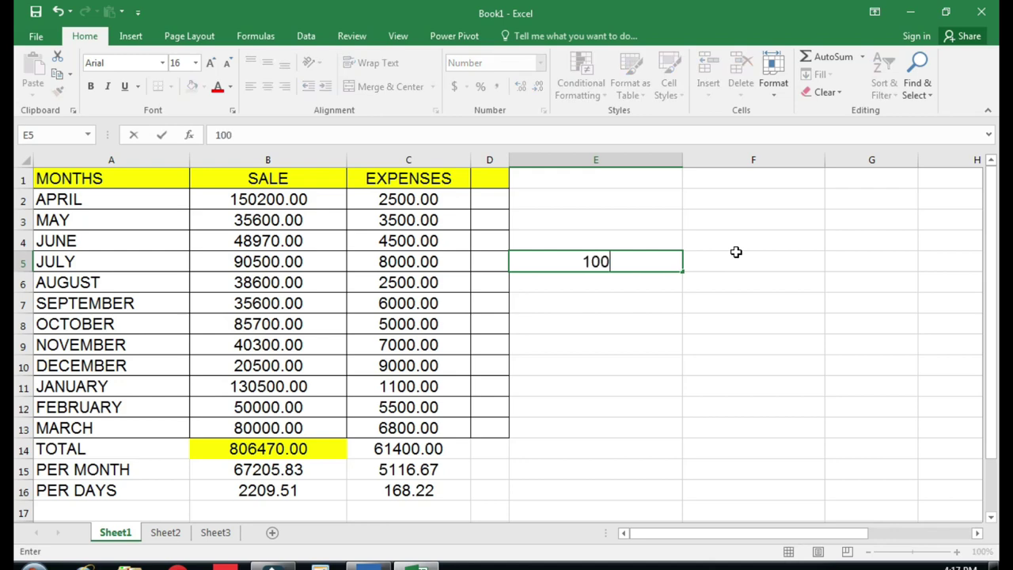
text(000)
key(Return)
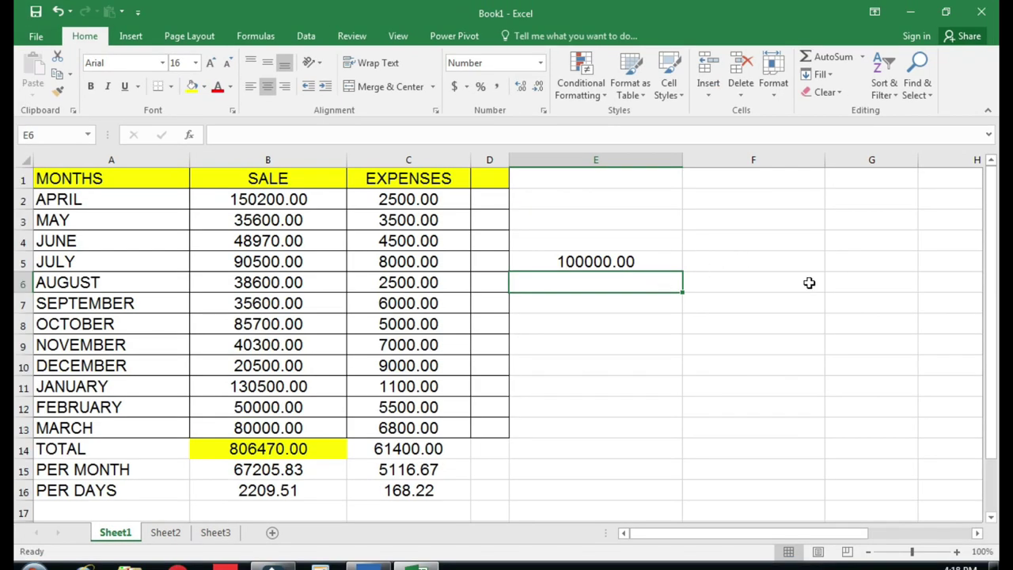
text(=)
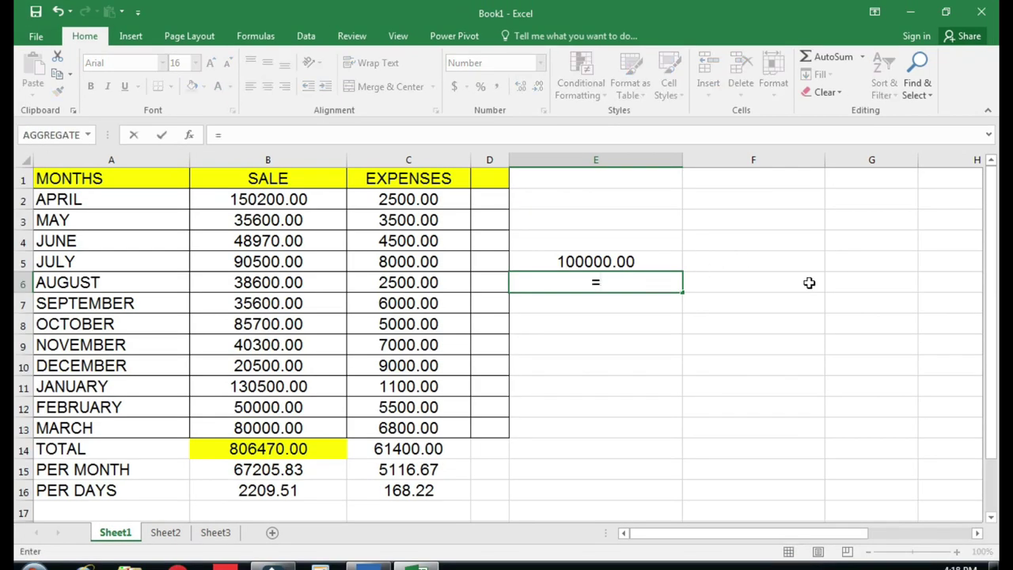
key(Up)
text(/6)
key(Return)
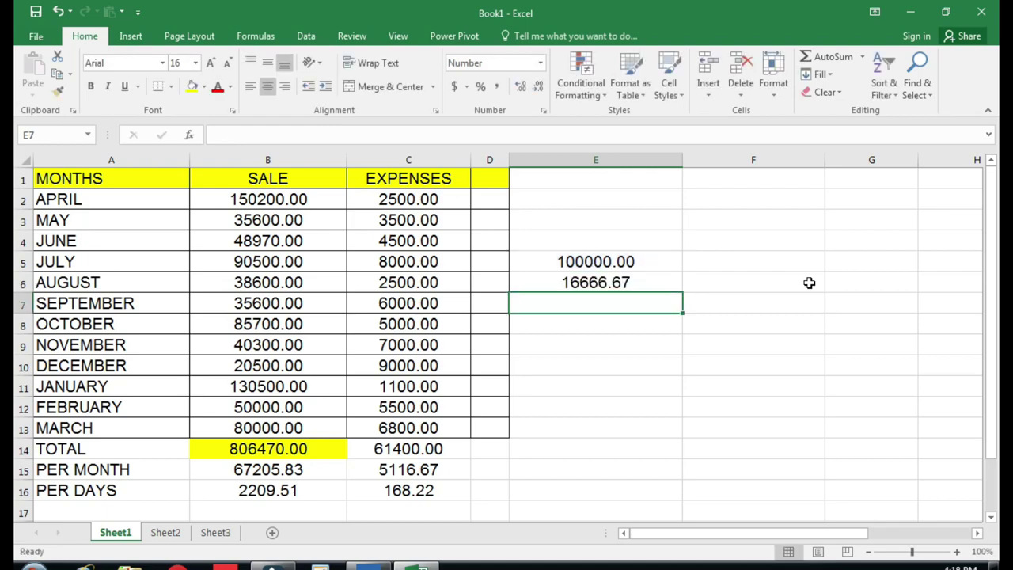
click(598, 287)
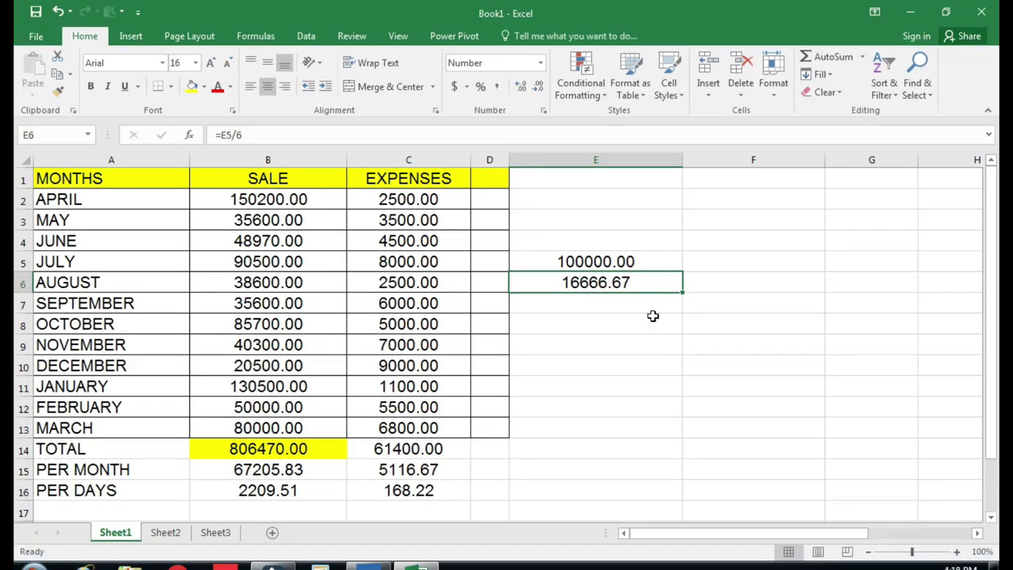
Step: Enter 18000 in E7 and start a new formula in E8
click(631, 302)
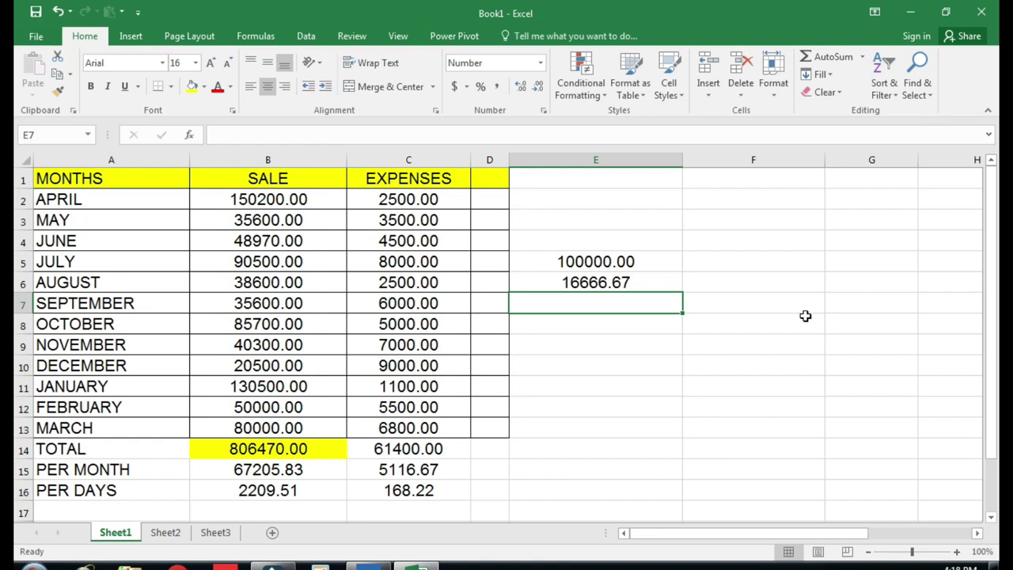
key(Up)
key(Down)
text(18000)
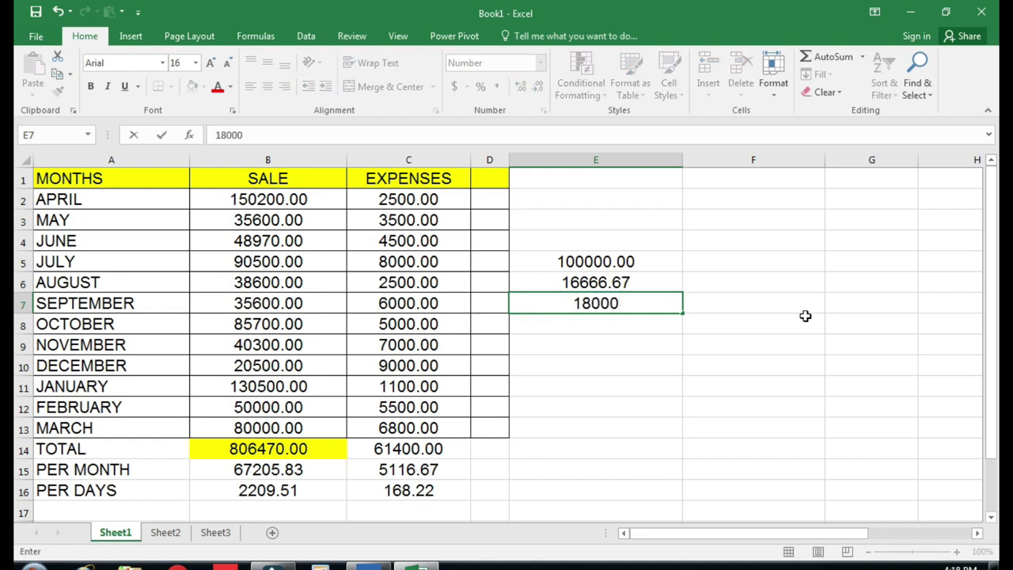
key(Return)
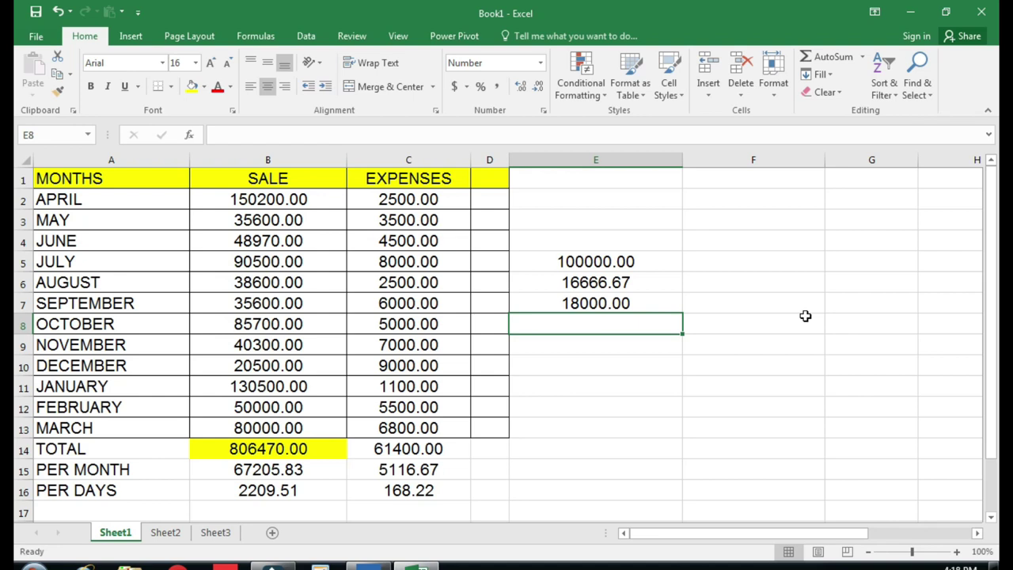
text(=)
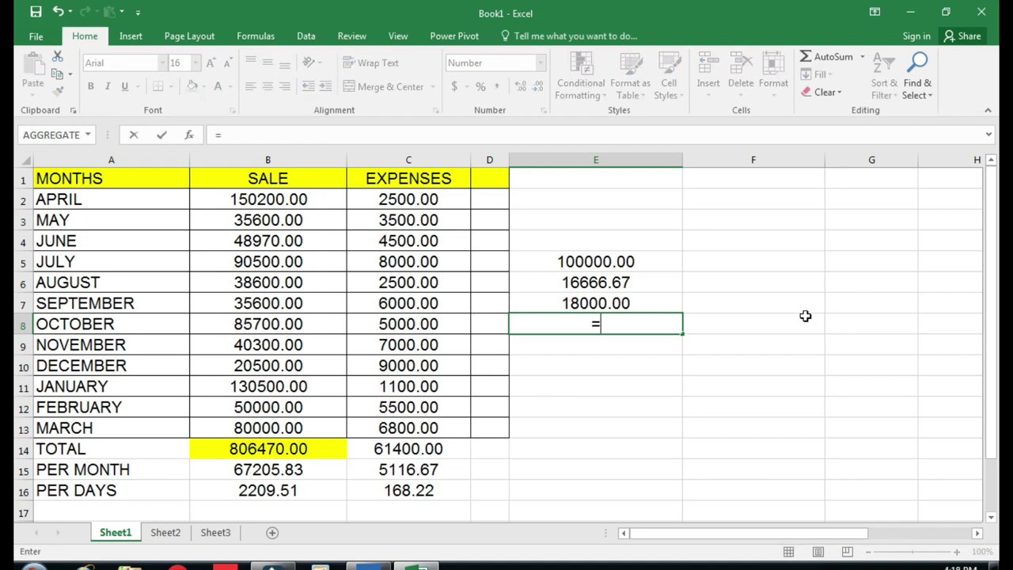
Step: Complete E8 as =E7*6, giving 108000.00
click(606, 300)
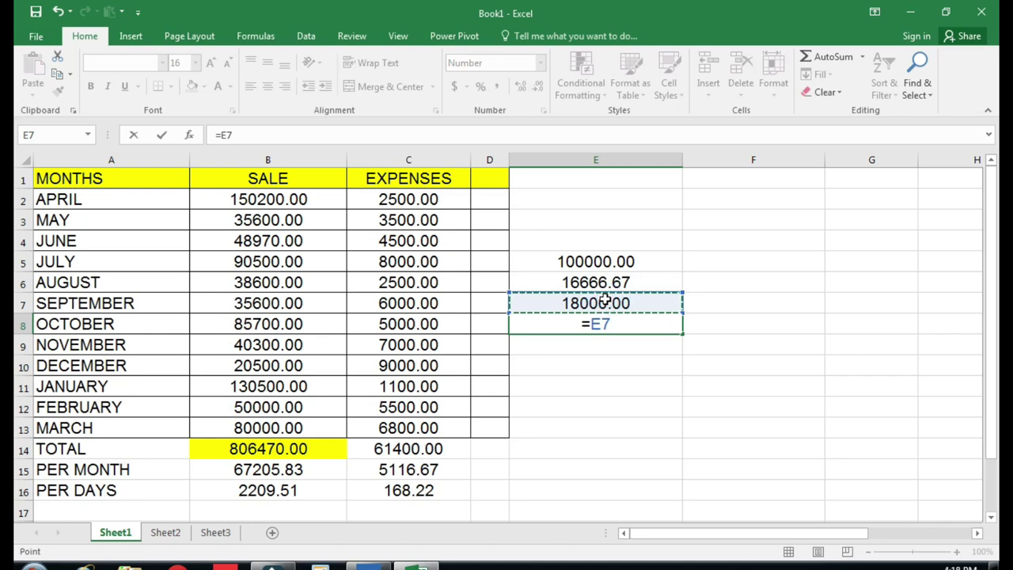
text(*6)
key(Return)
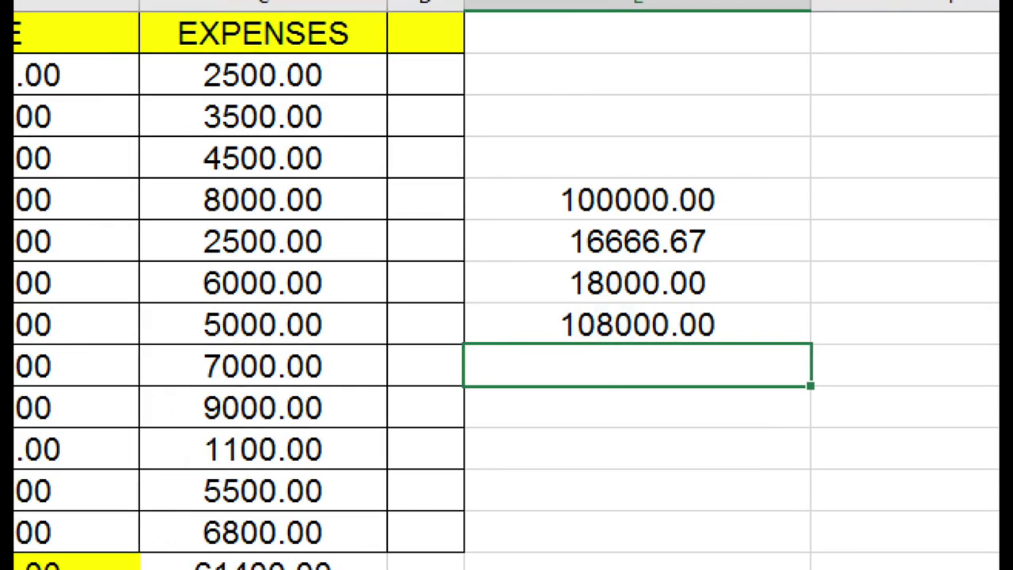
drag(524, 302, 773, 345)
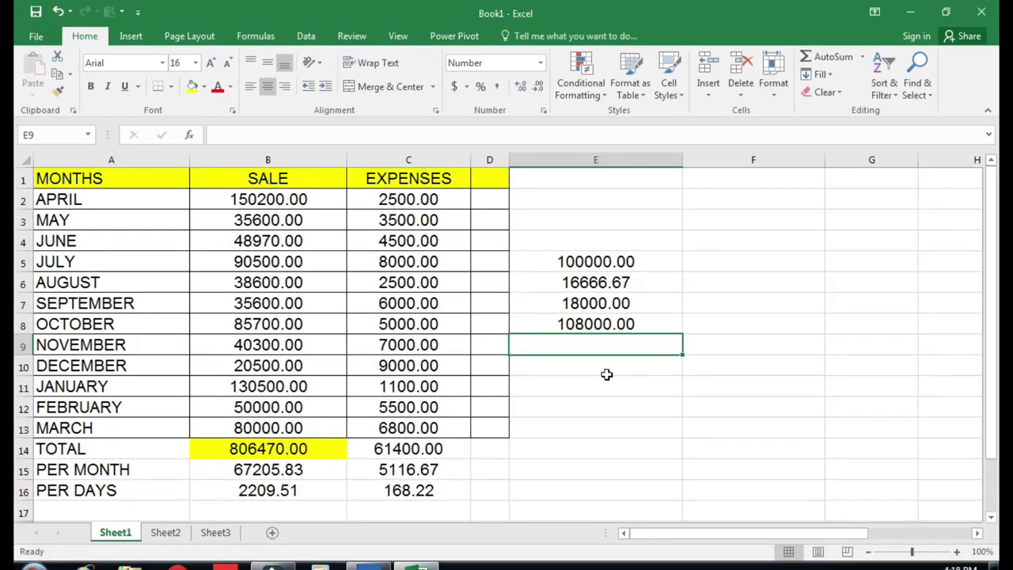
Step: Sum E5 and E8 in E10 for a total of 208000.00
click(606, 369)
text(+)
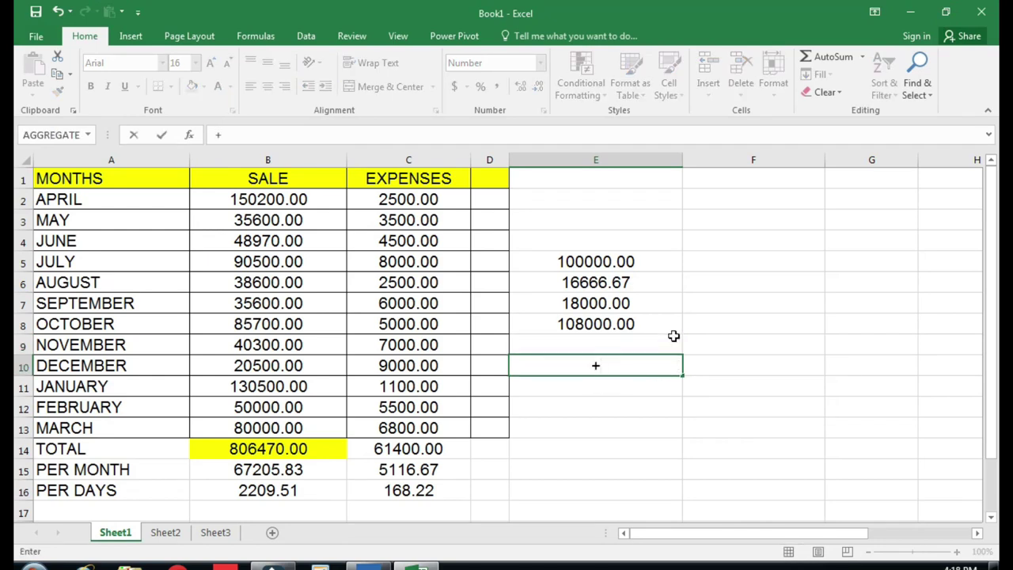
click(623, 260)
text(+)
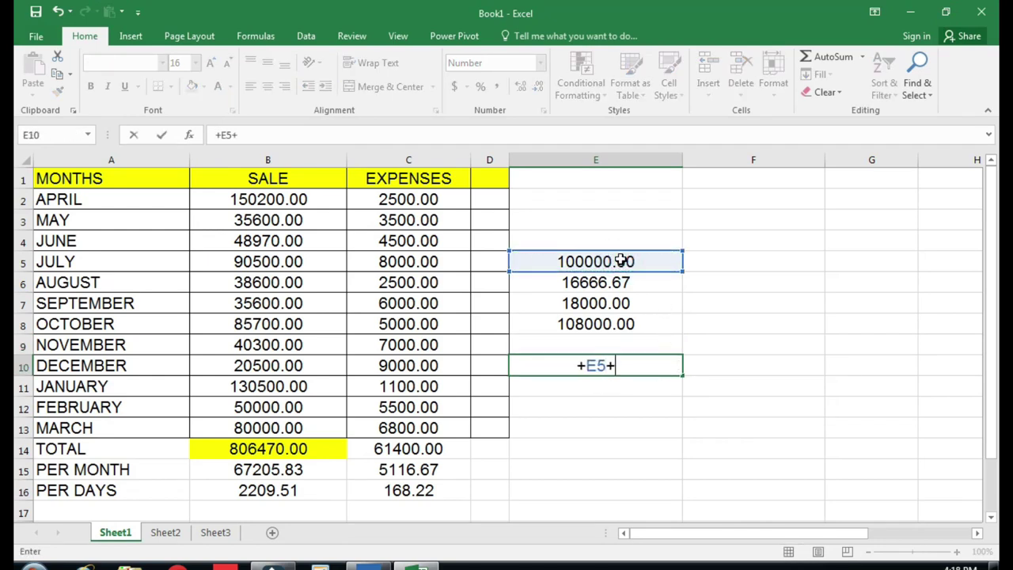
click(621, 323)
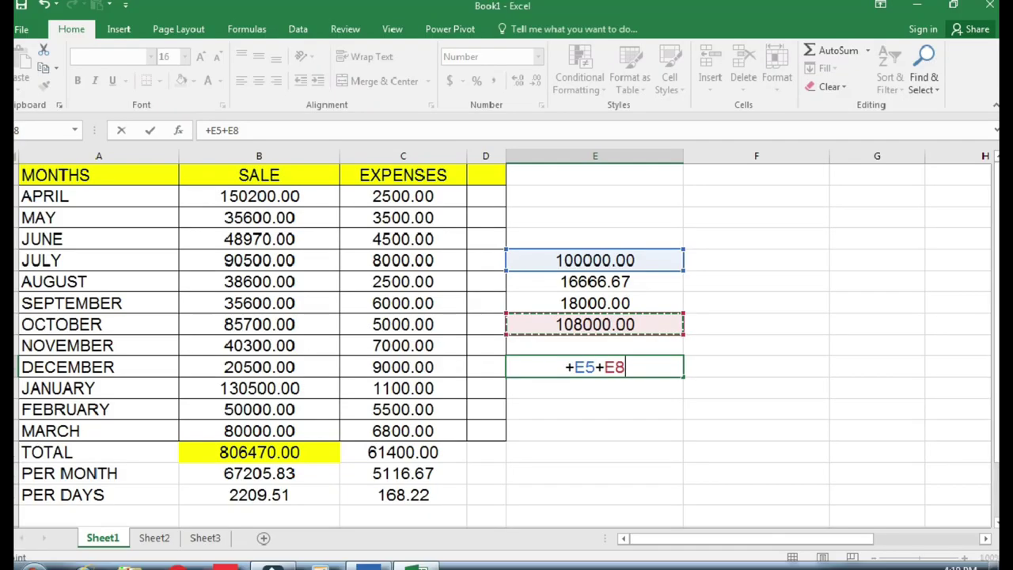
key(Return)
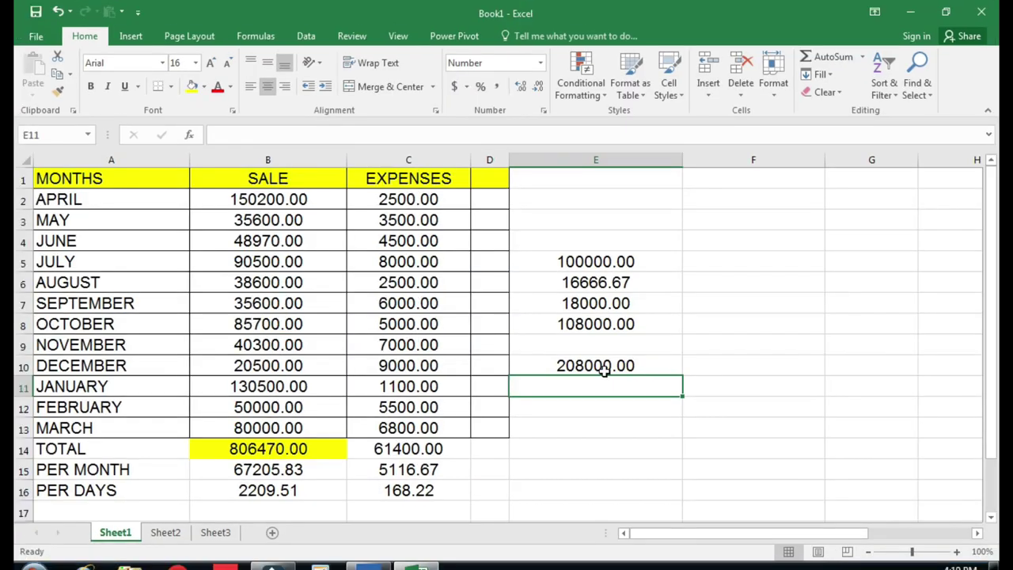
Step: Enter =E10/12 in E11, showing 17333.33
text(=)
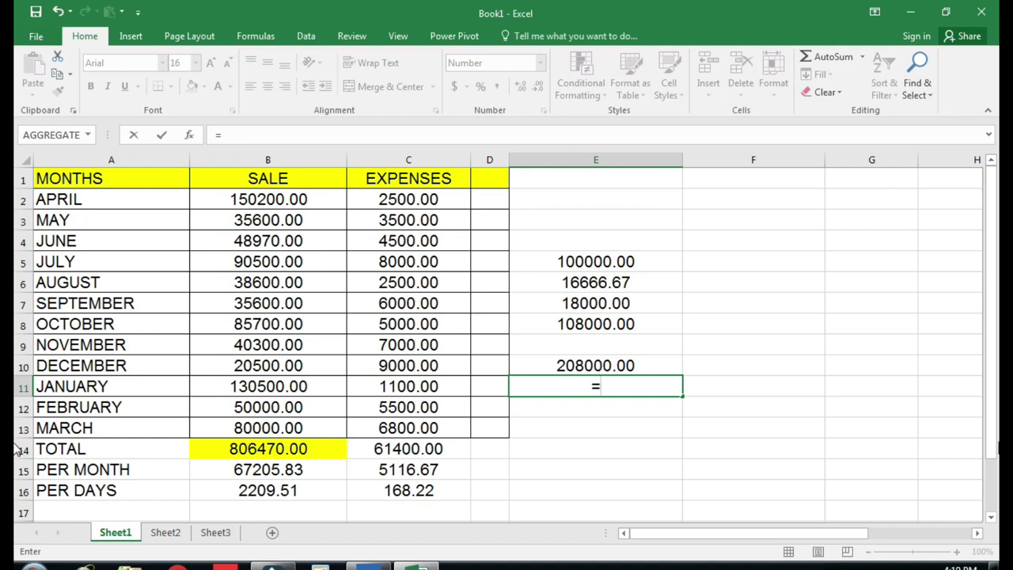
click(646, 365)
text(/1)
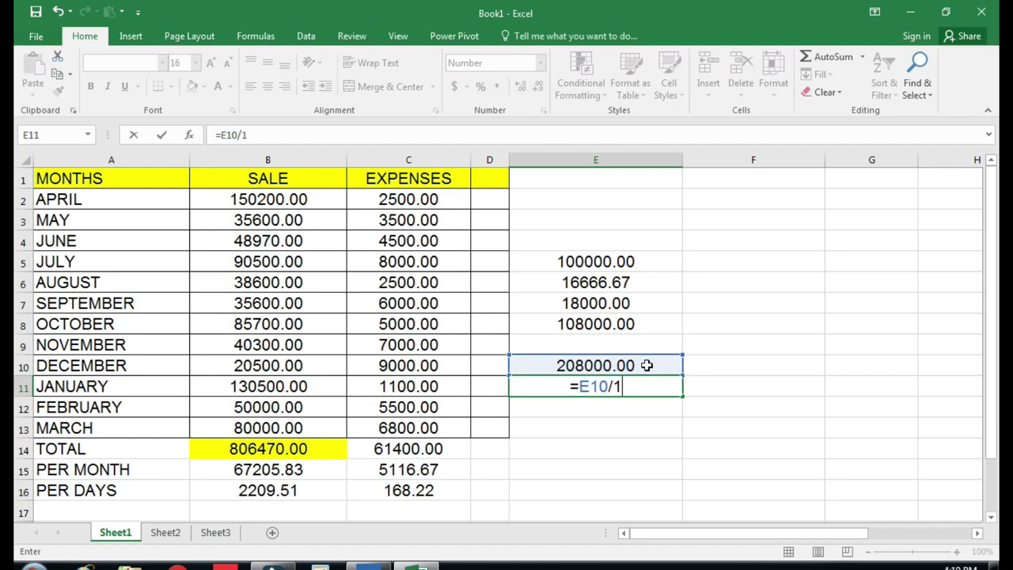
text(2)
key(Return)
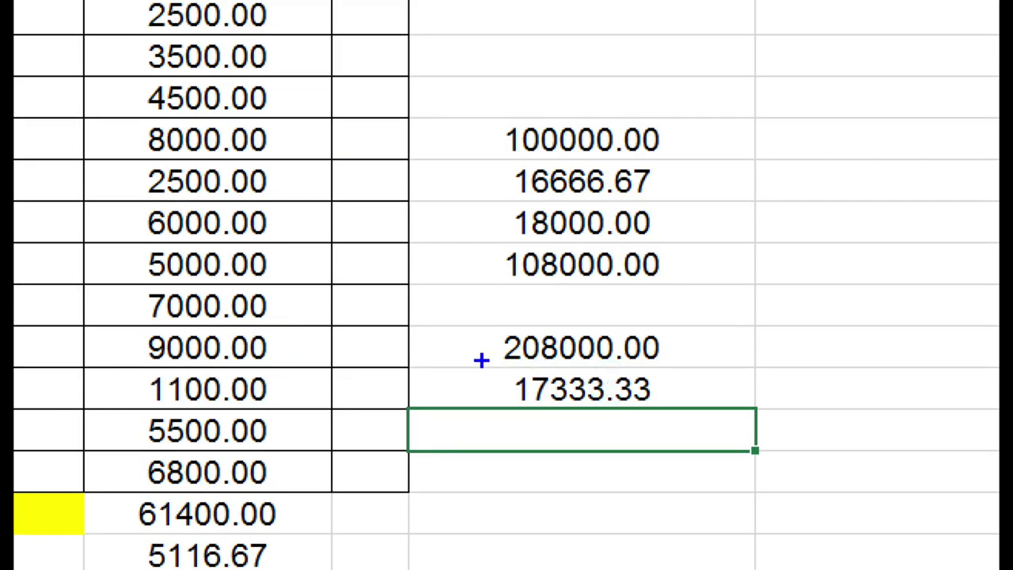
drag(479, 360, 692, 412)
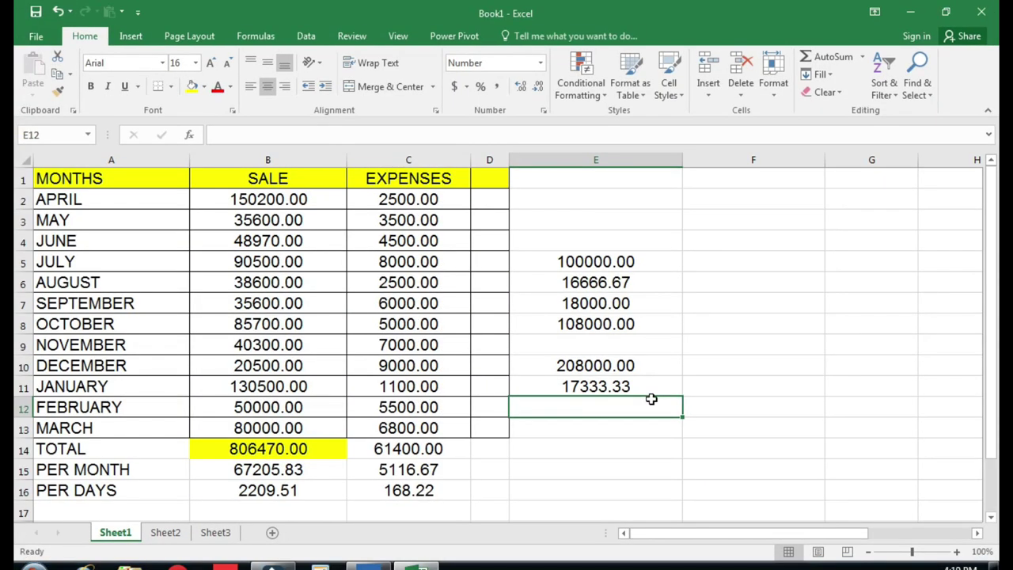
scroll(490, 421, down, 1)
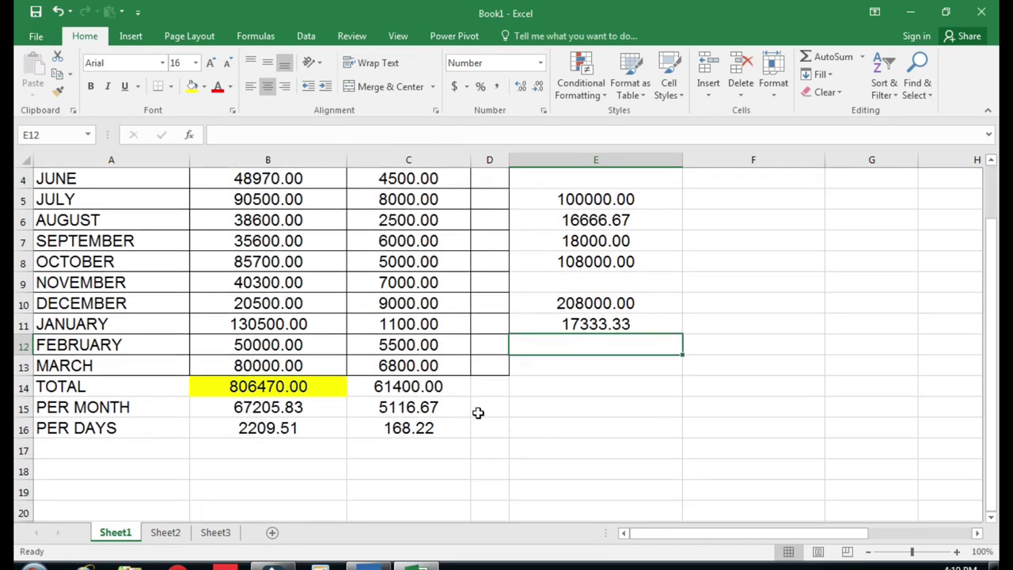
click(478, 410)
click(310, 388)
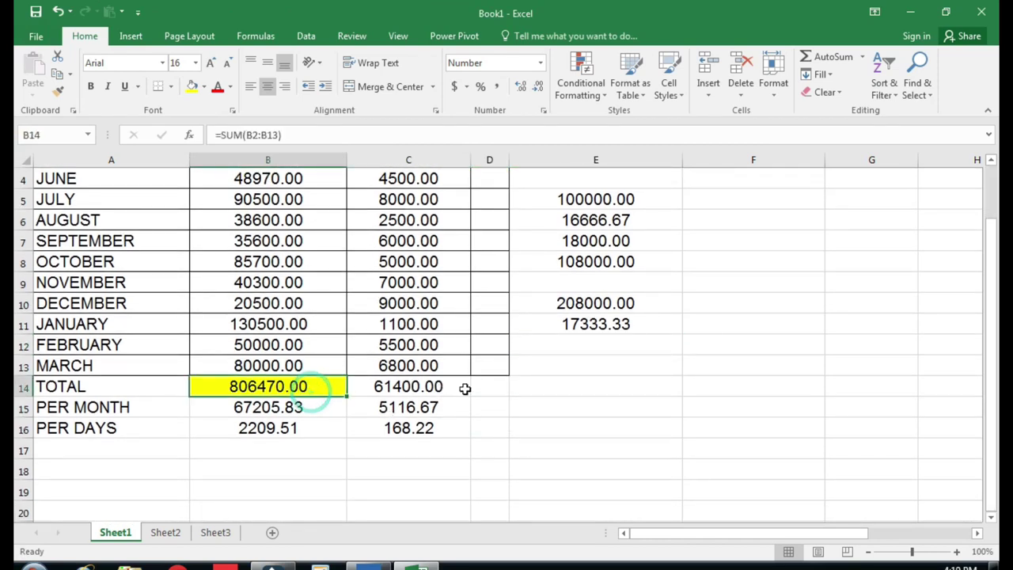
click(530, 386)
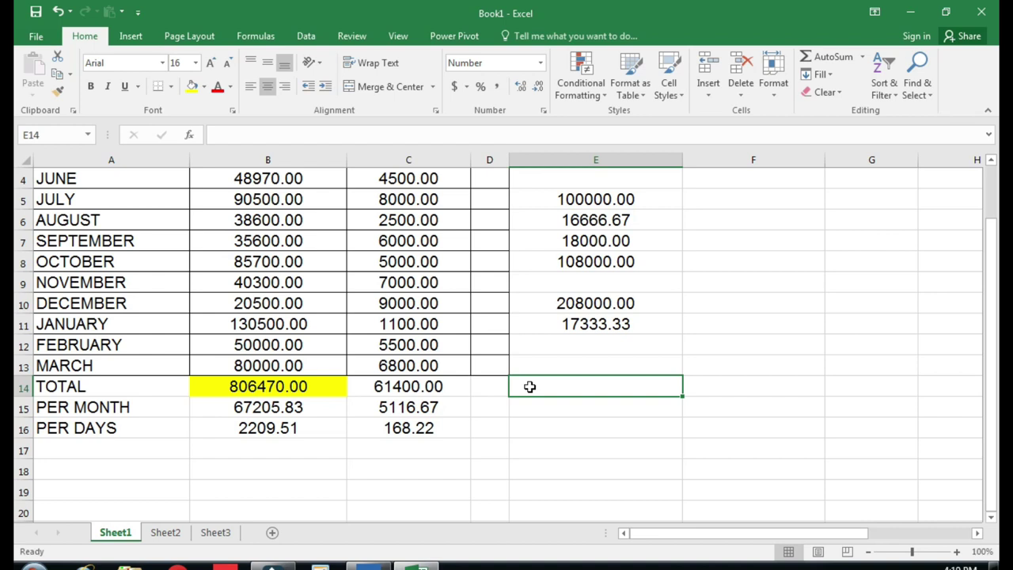
click(791, 198)
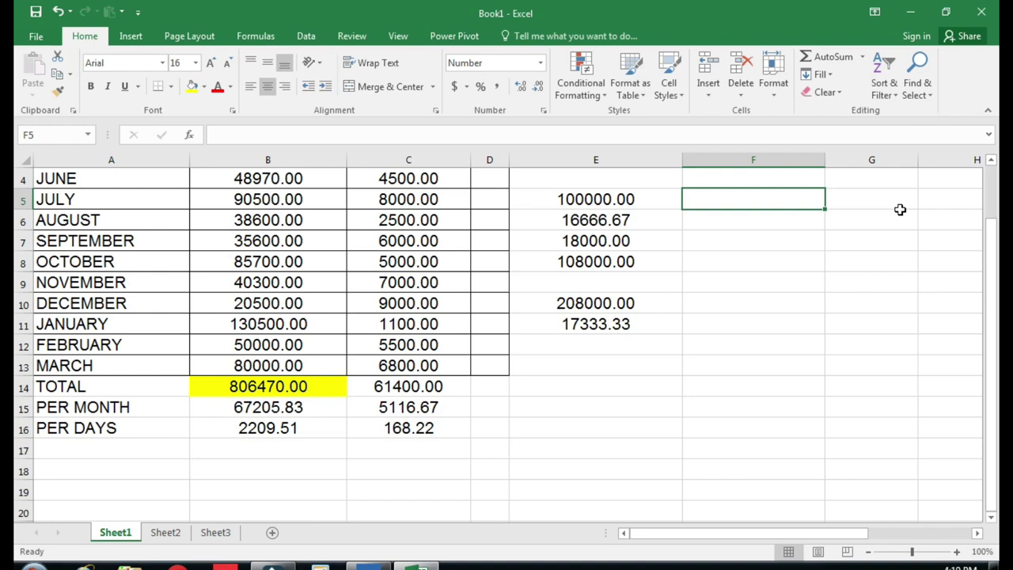
Step: Enter =E5*4/100 in F5 to get 4000.00, 4% of E5
text(=)
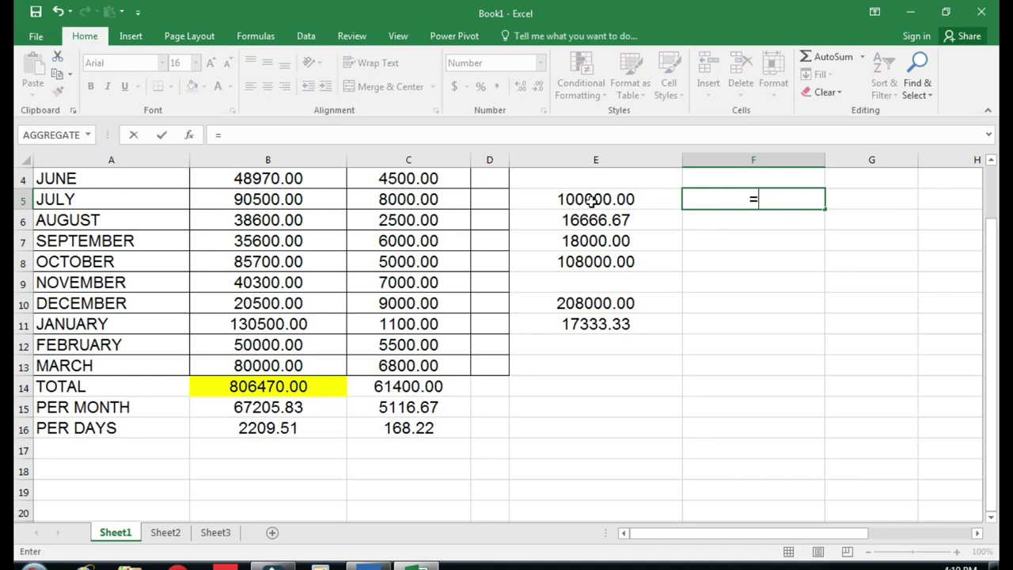
click(590, 200)
text(*)
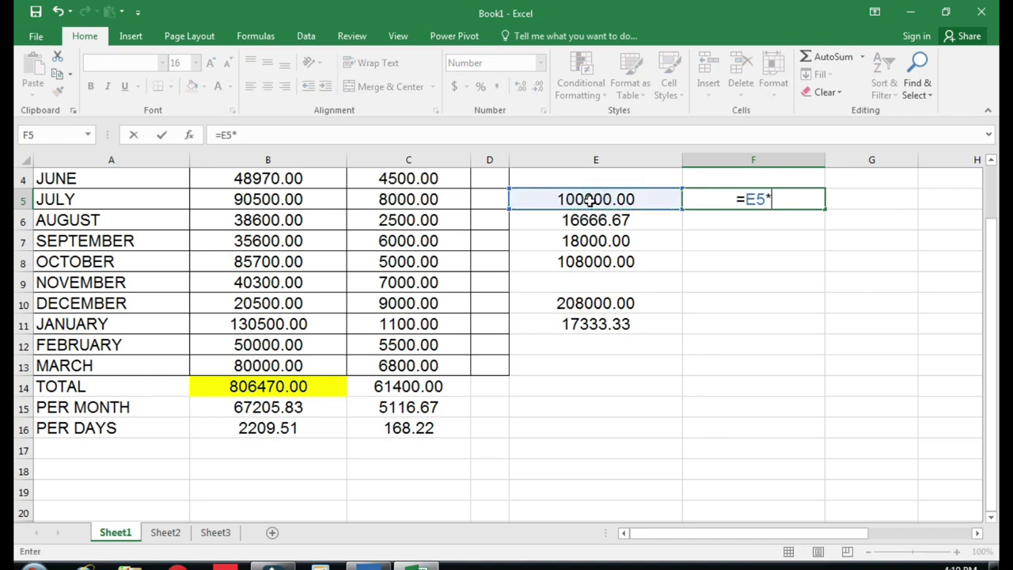
text(4/)
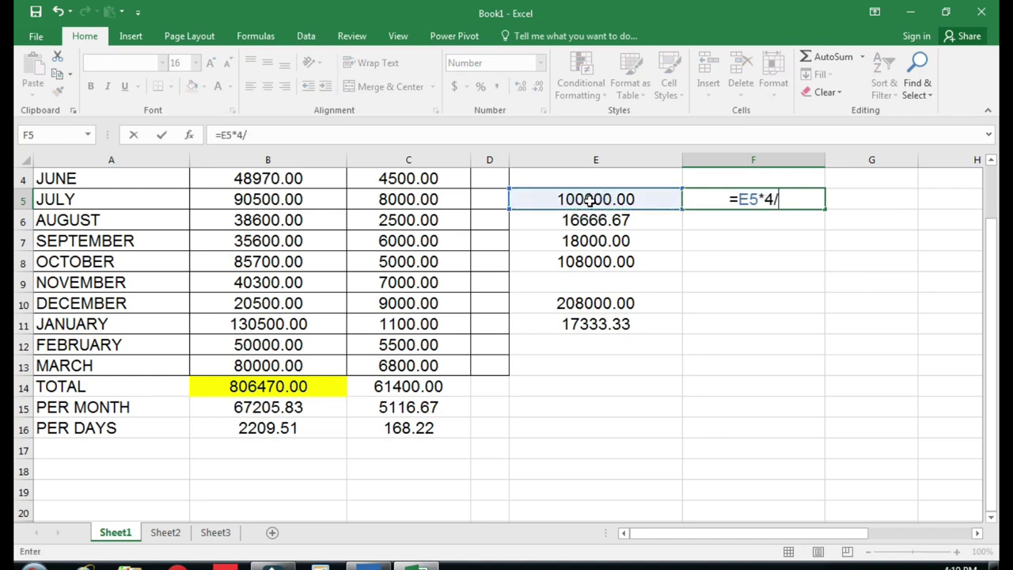
text(100)
key(Return)
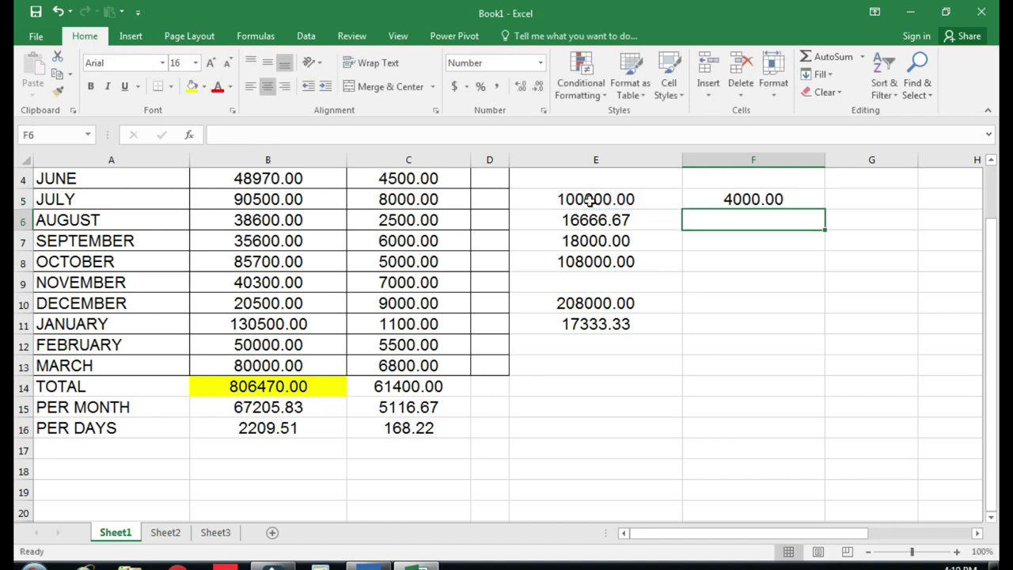
click(769, 199)
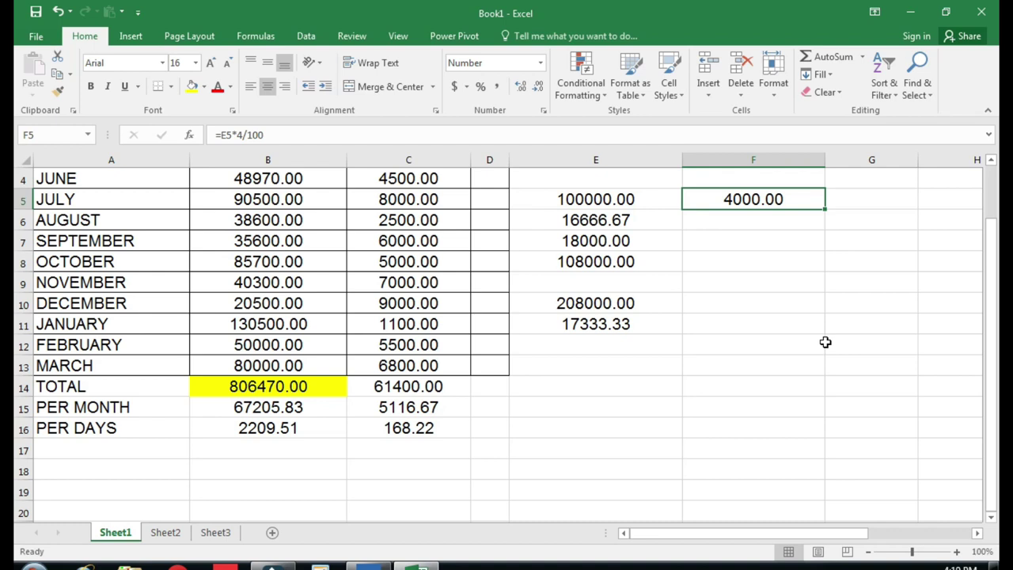
key(Left)
key(Right)
key(Down)
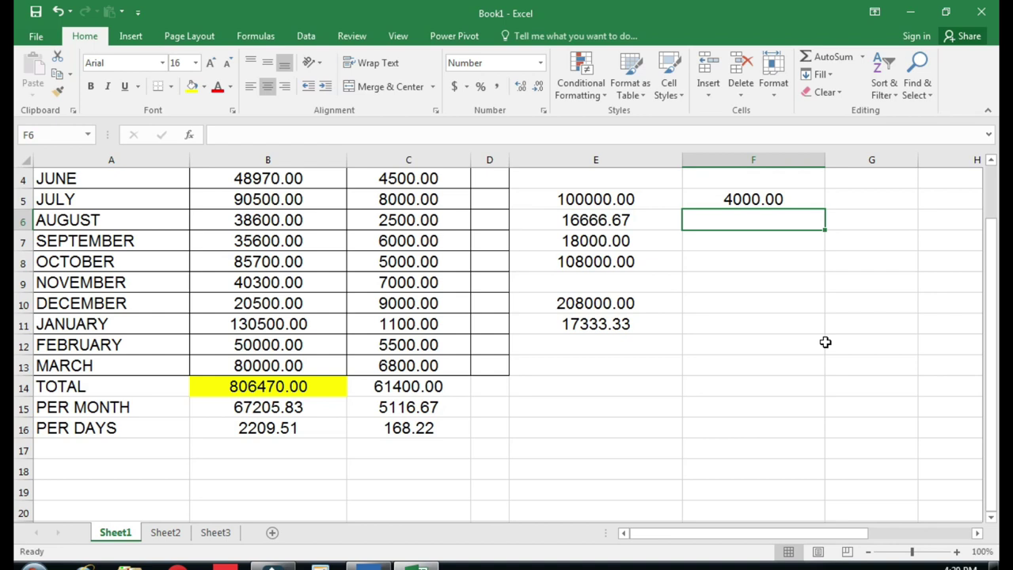
Step: Enter =F5*25/100 in F6 to get 1000.00, 25% of F5
text(=)
click(753, 198)
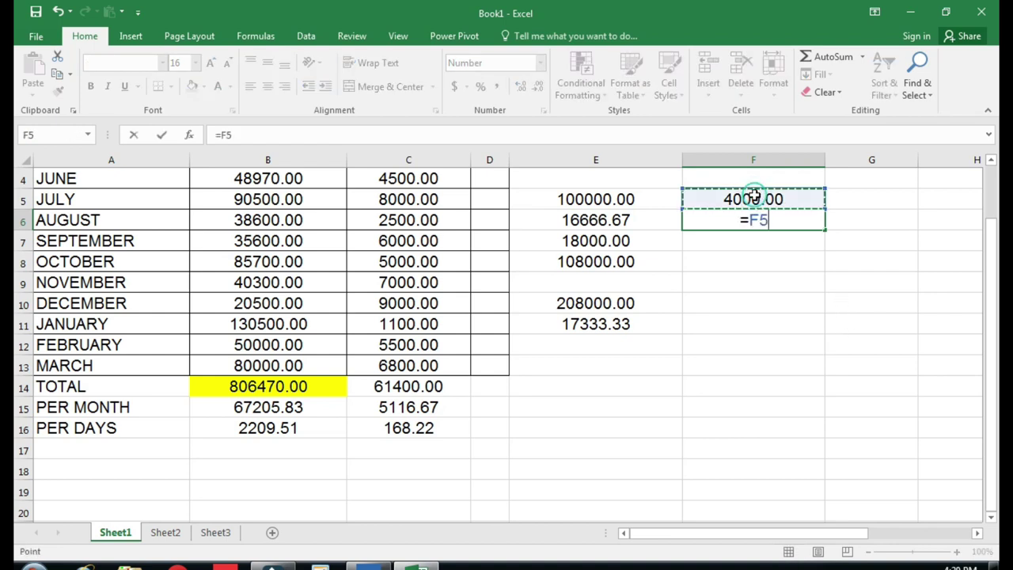
text(*2)
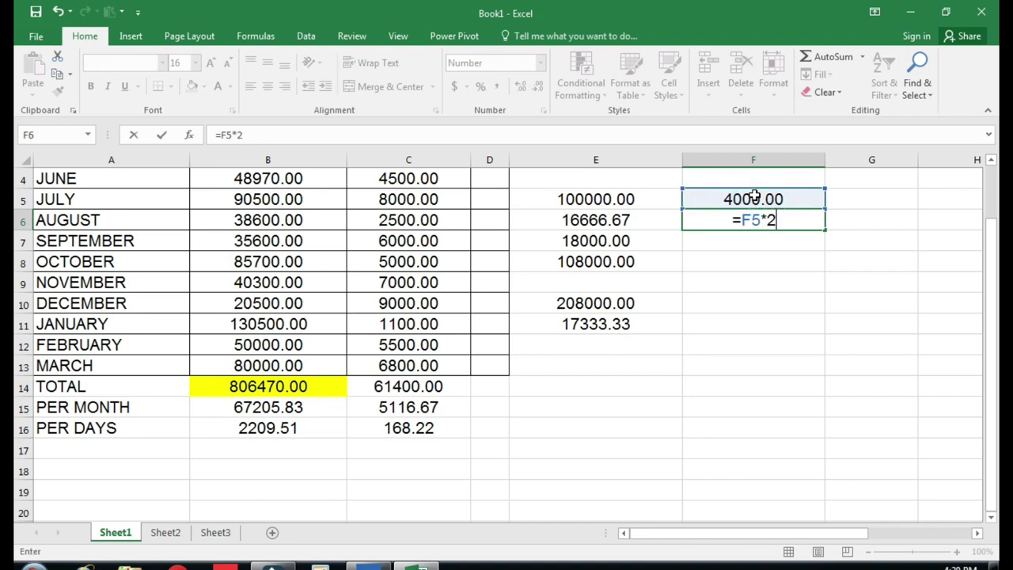
text(5/)
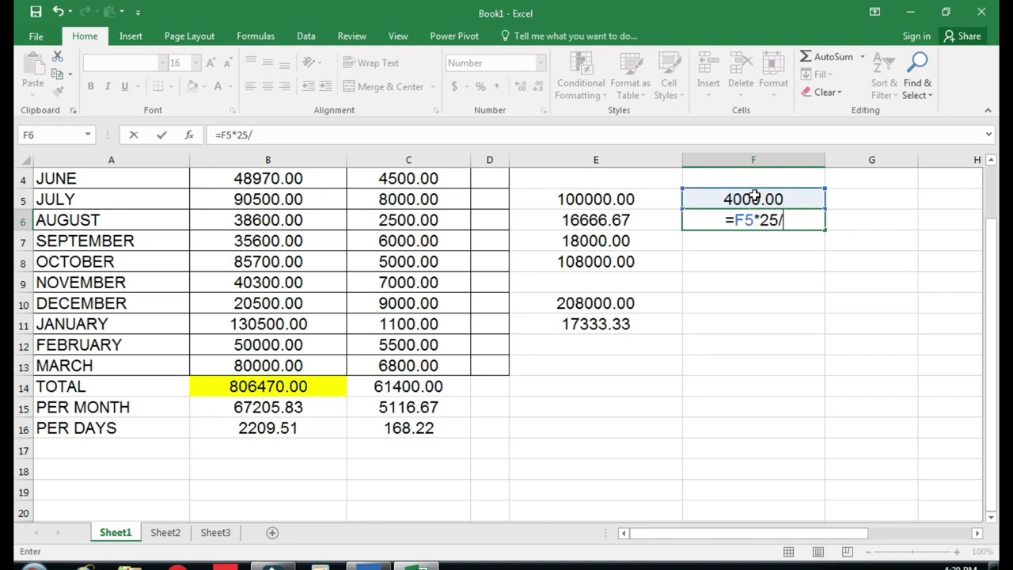
text(100)
key(Return)
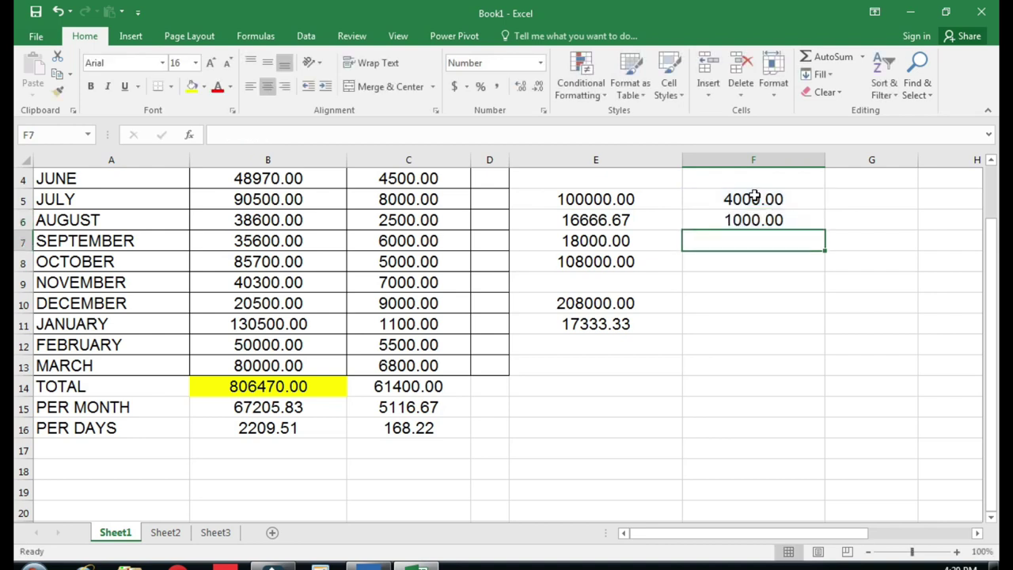
click(792, 218)
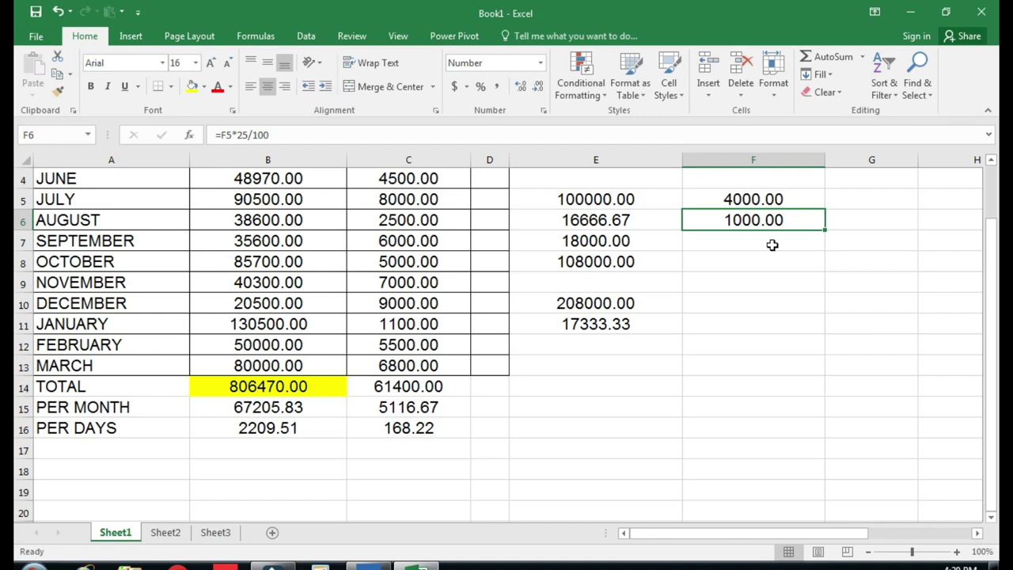
click(772, 245)
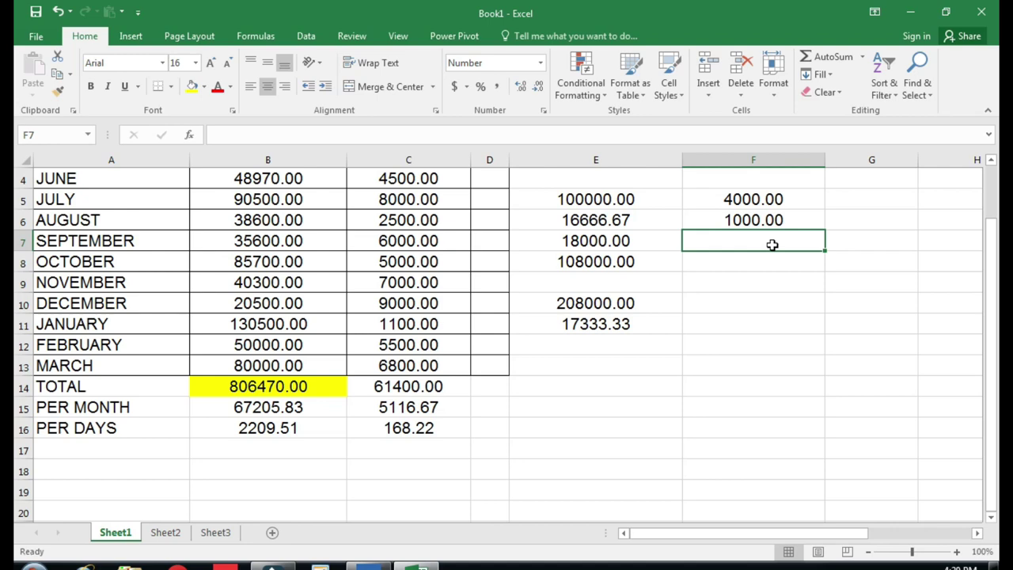
Step: Select the September expense of 6000, then switch over to TallyPrime
scroll(541, 316, up, 1)
click(407, 300)
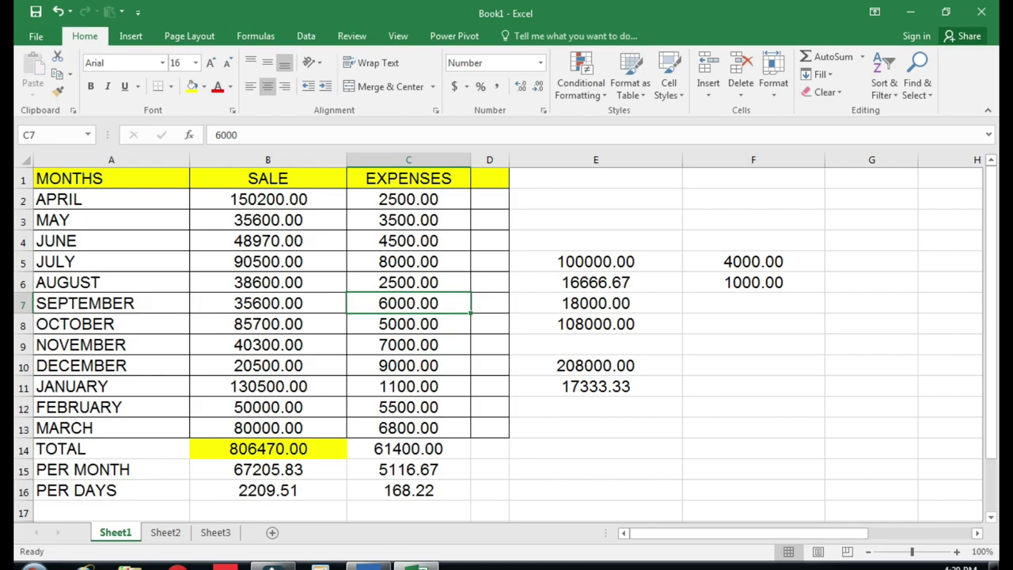
click(383, 564)
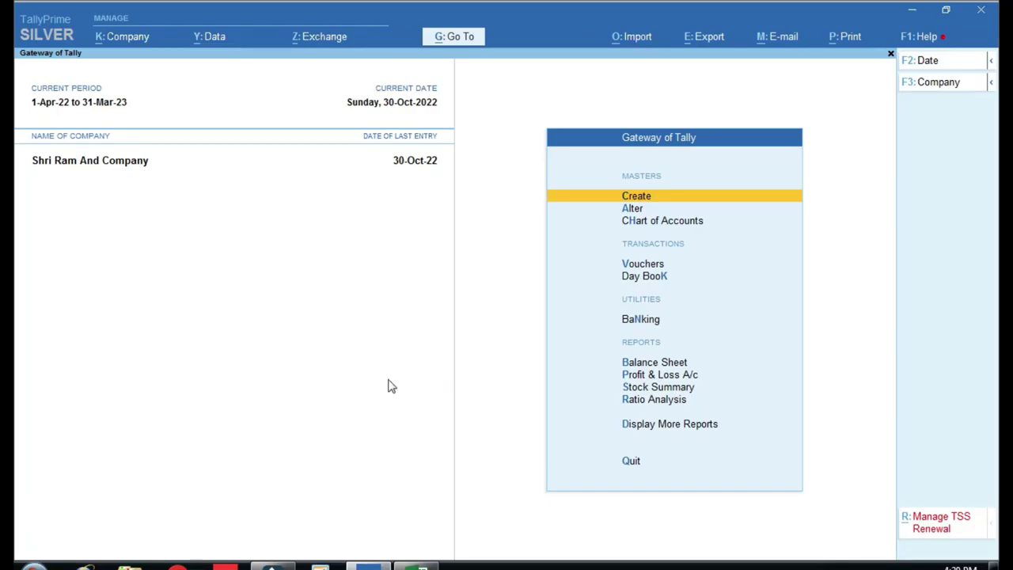
Step: View TallyPrime's Balance Sheet totalling 5,53,707.19, then return to the Excel workbook
key(b)
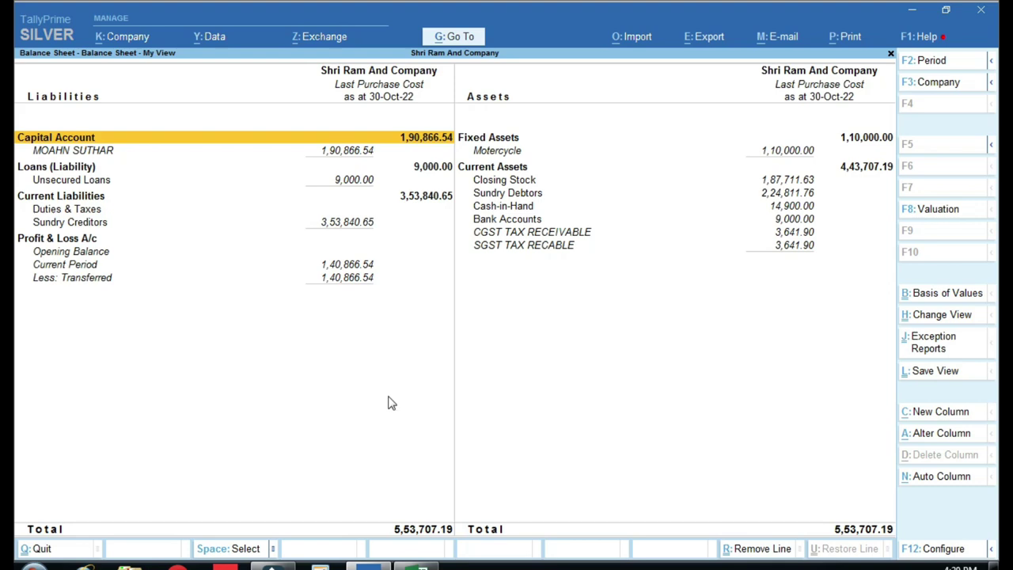
click(428, 562)
click(550, 426)
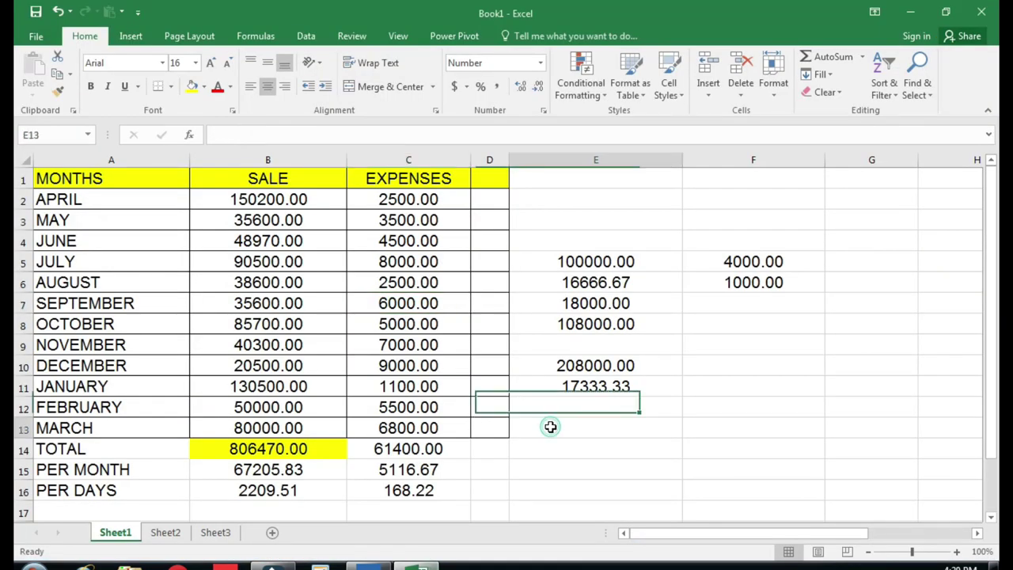